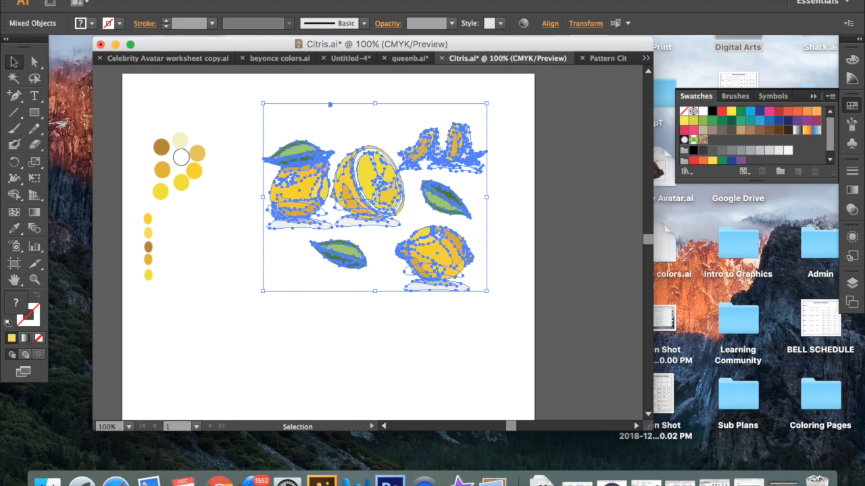
- Create a new 3 in by 3 in document in inches and paste the copied citrus artwork into it
{"action": "left_click", "coordinate": [114, 2]}
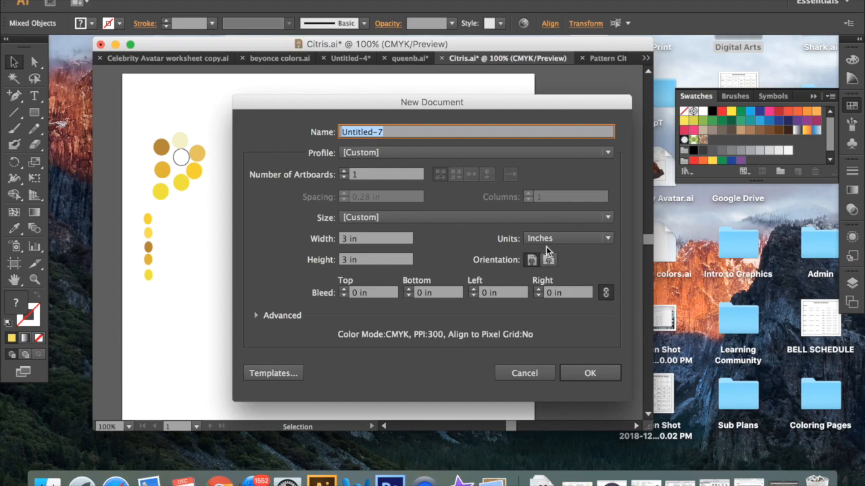
{"action": "left_click", "coordinate": [603, 378]}
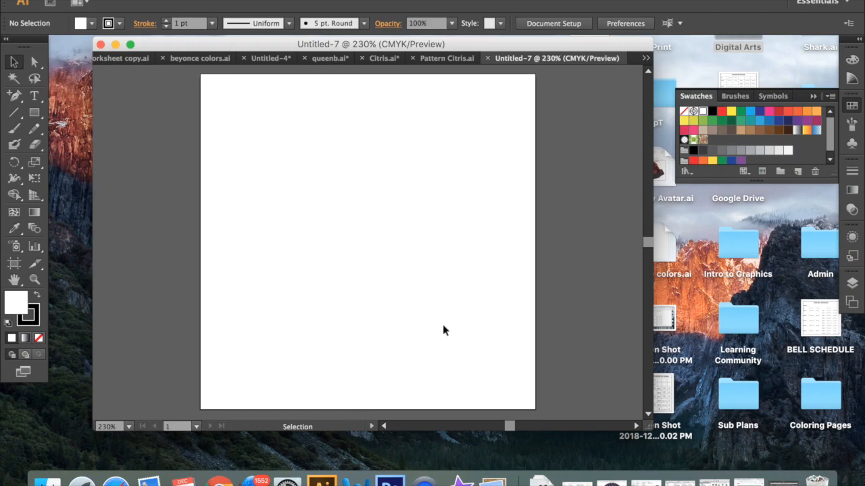
{"action": "key", "text": "super+v"}
{"action": "key", "text": "super+minus"}
{"action": "key", "text": "super+minus"}
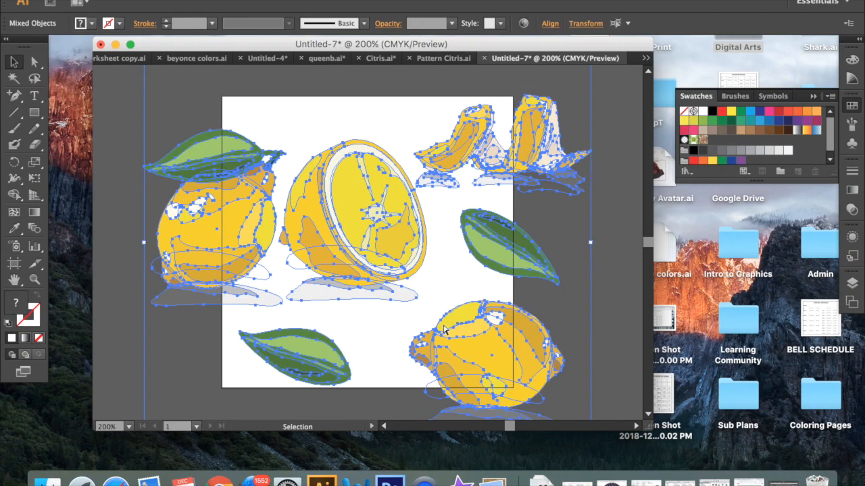
{"action": "left_click", "coordinate": [570, 290]}
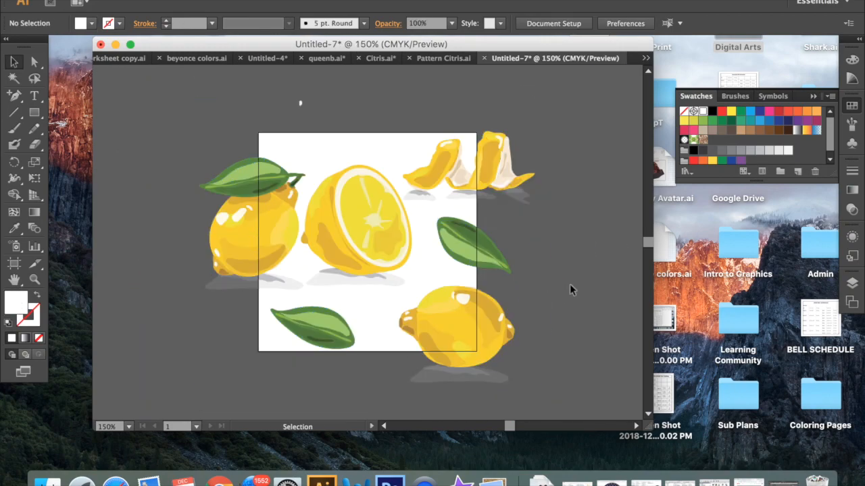
{"action": "left_click", "coordinate": [451, 242]}
{"action": "left_click", "coordinate": [549, 228]}
{"action": "left_click", "coordinate": [372, 212]}
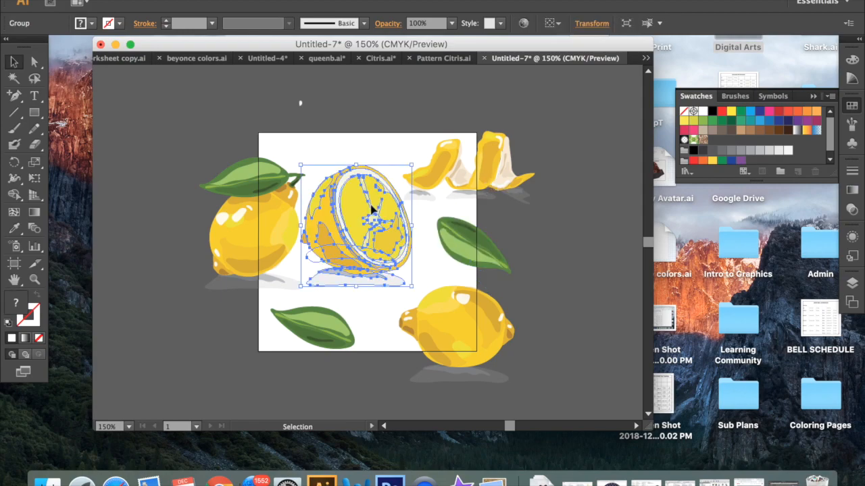
- Delete the small stray white shape above the artboard
{"action": "left_click", "coordinate": [213, 123]}
{"action": "right_click", "coordinate": [213, 123]}
{"action": "left_click", "coordinate": [197, 95]}
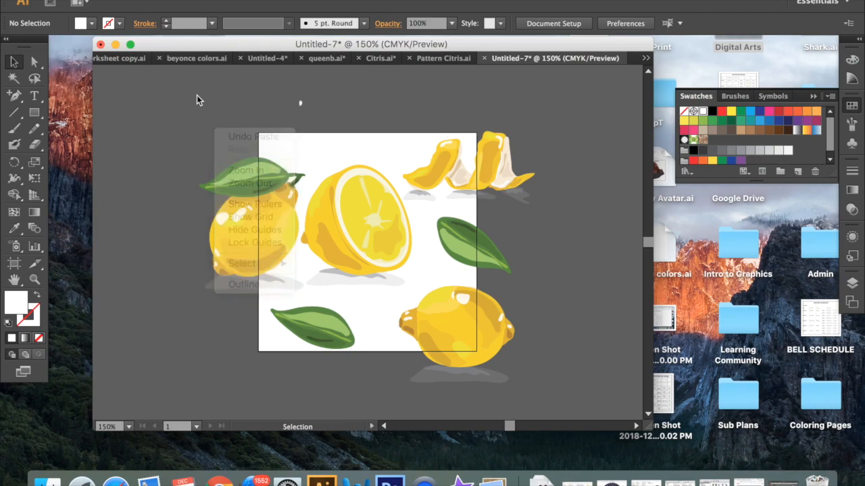
{"action": "left_click", "coordinate": [301, 102]}
{"action": "key", "text": "Delete"}
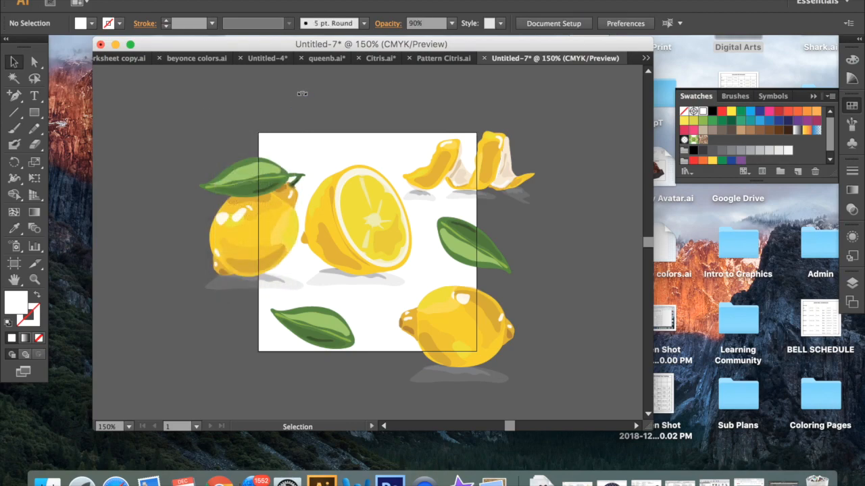
- Select all the citrus artwork and scale it down proportionally to suit the artboard
{"action": "left_click_drag", "start_coordinate": [190, 101], "coordinate": [521, 371]}
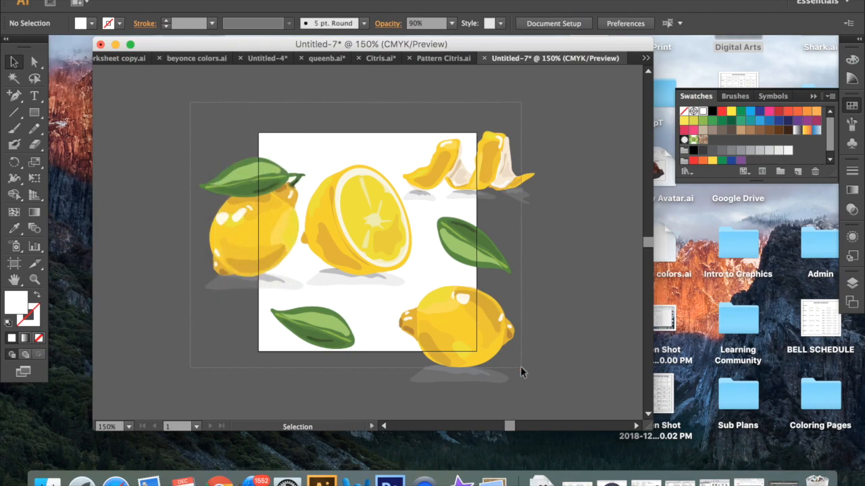
{"action": "left_click_drag", "start_coordinate": [534, 131], "coordinate": [445, 199]}
{"action": "left_click", "coordinate": [547, 230]}
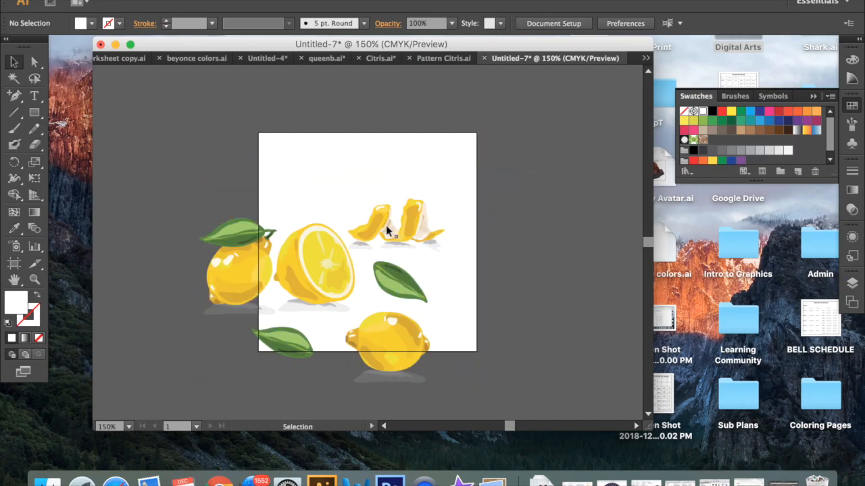
- Move the lemon peels across the artboard's right edge and the halved lemon up into the artboard's upper area
{"action": "left_click_drag", "start_coordinate": [403, 226], "coordinate": [466, 179]}
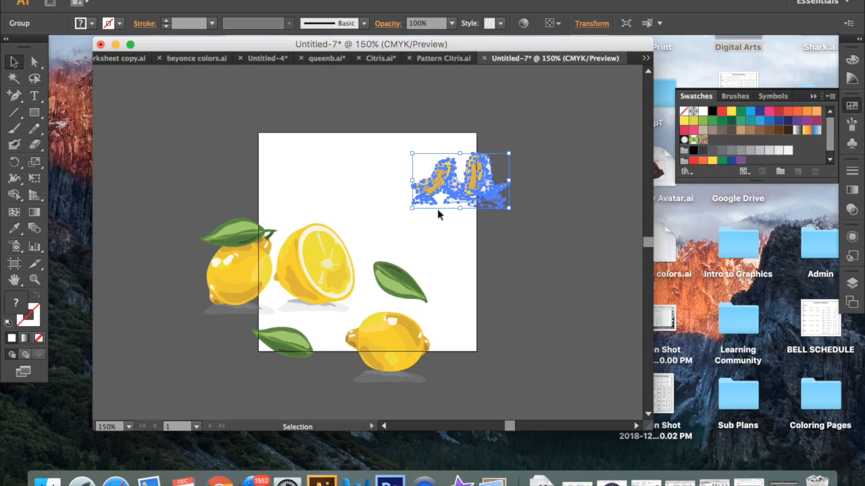
{"action": "left_click_drag", "start_coordinate": [335, 260], "coordinate": [373, 186]}
{"action": "left_click", "coordinate": [462, 259]}
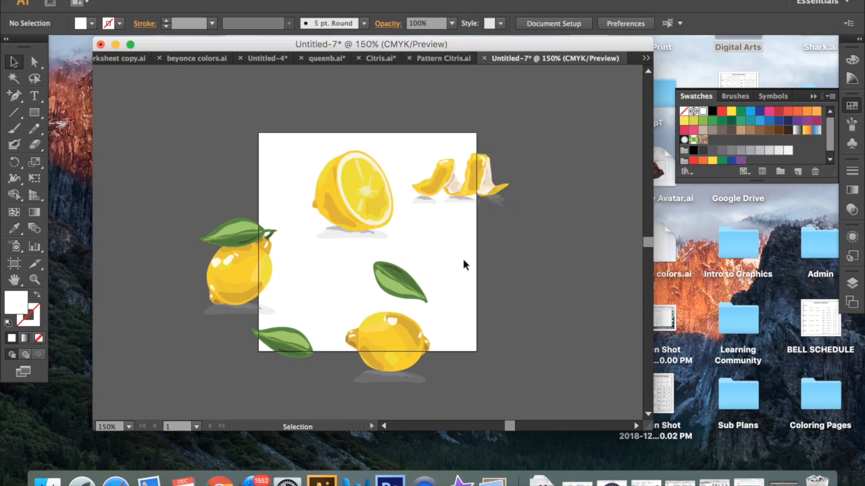
- Move the nearby loose leaf across the artboard's right edge and the whole lemon without a leaf fully onto the artboard
{"action": "left_click_drag", "start_coordinate": [401, 281], "coordinate": [454, 236]}
{"action": "left_click_drag", "start_coordinate": [409, 323], "coordinate": [439, 283]}
{"action": "left_click", "coordinate": [508, 296]}
- Bring the lemon with the attached leaf onto the artboard and place the other loose leaf across its top edge
{"action": "left_click_drag", "start_coordinate": [295, 337], "coordinate": [370, 256]}
{"action": "left_click_drag", "start_coordinate": [258, 278], "coordinate": [341, 273]}
{"action": "left_click_drag", "start_coordinate": [366, 199], "coordinate": [333, 190]}
{"action": "left_click_drag", "start_coordinate": [367, 262], "coordinate": [407, 140]}
{"action": "left_click", "coordinate": [518, 168]}
{"action": "left_click_drag", "start_coordinate": [332, 178], "coordinate": [365, 188]}
- Arrange the two whole lemons side by side in the artboard's lower half, fully inside its edges
{"action": "left_click_drag", "start_coordinate": [416, 289], "coordinate": [398, 270]}
{"action": "left_click", "coordinate": [539, 303]}
{"action": "right_click", "coordinate": [335, 298]}
{"action": "left_click", "coordinate": [335, 299]}
{"action": "left_click_drag", "start_coordinate": [312, 285], "coordinate": [325, 267]}
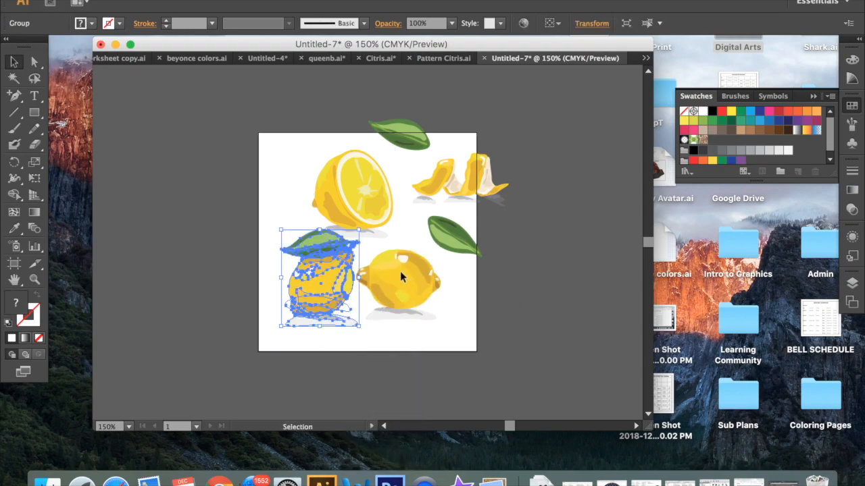
{"action": "left_click_drag", "start_coordinate": [400, 271], "coordinate": [416, 274]}
{"action": "left_click_drag", "start_coordinate": [305, 276], "coordinate": [309, 277]}
{"action": "left_click", "coordinate": [548, 290]}
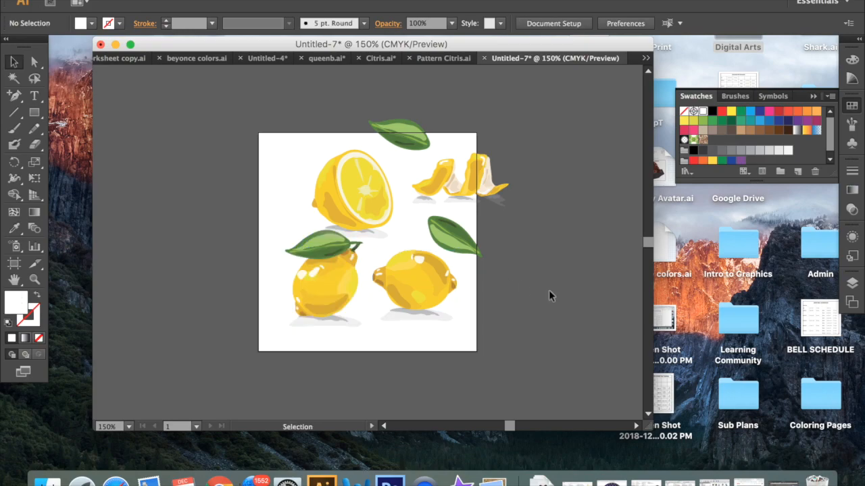
- Shift the leaf below the peels slightly further over the artboard's right edge
{"action": "left_click", "coordinate": [473, 172]}
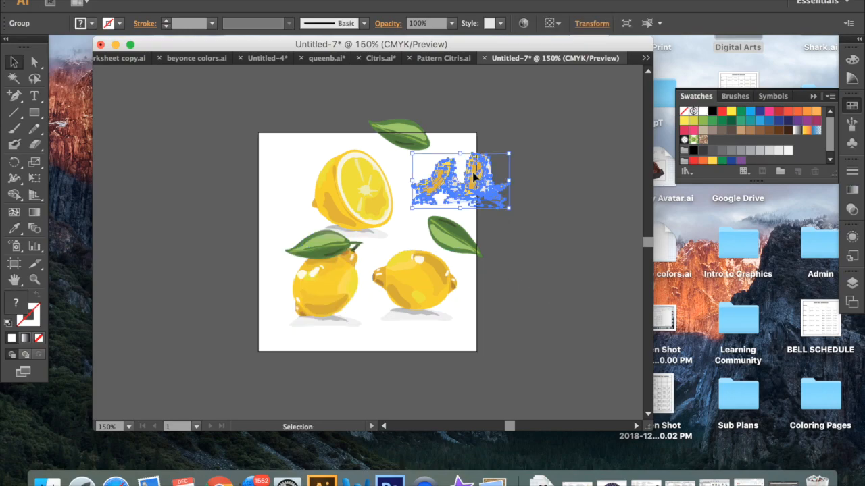
{"action": "left_click", "coordinate": [535, 238]}
{"action": "left_click_drag", "start_coordinate": [451, 228], "coordinate": [459, 231]}
{"action": "left_click", "coordinate": [556, 250]}
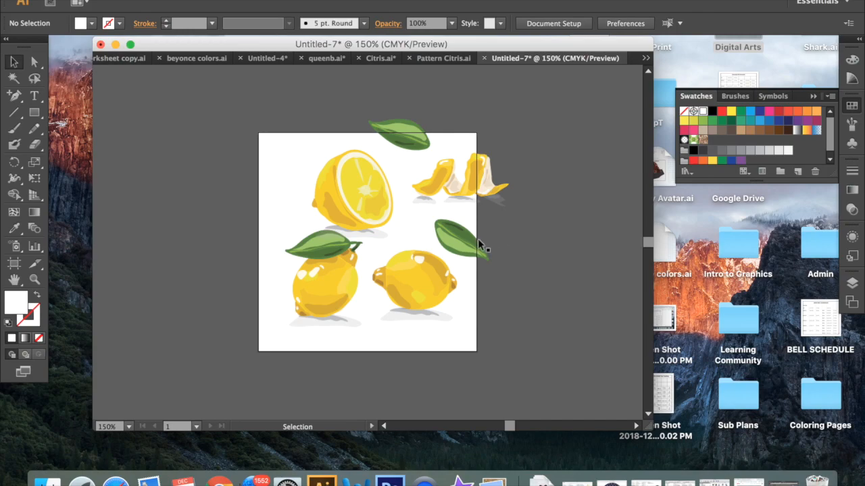
- Try the whole lemon lower down and the top leaf outside the artboard, and return the leaf to the top edge
{"action": "left_click_drag", "start_coordinate": [419, 274], "coordinate": [433, 294]}
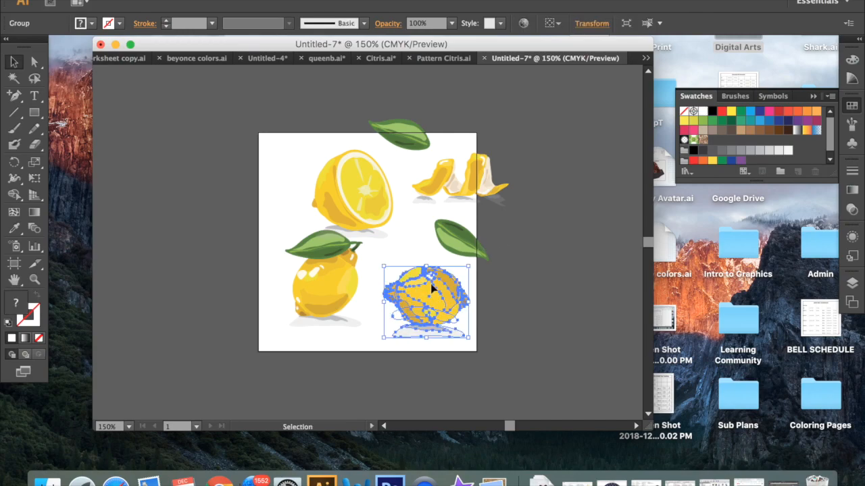
{"action": "left_click_drag", "start_coordinate": [412, 142], "coordinate": [561, 121]}
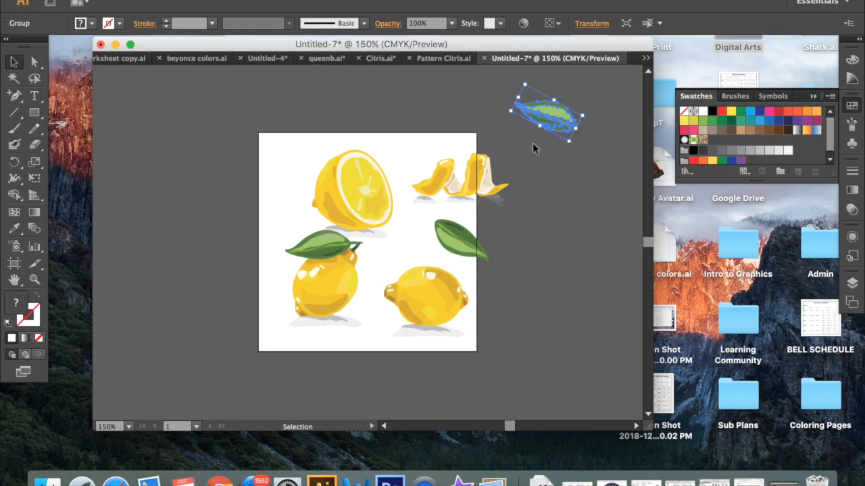
{"action": "left_click", "coordinate": [416, 289]}
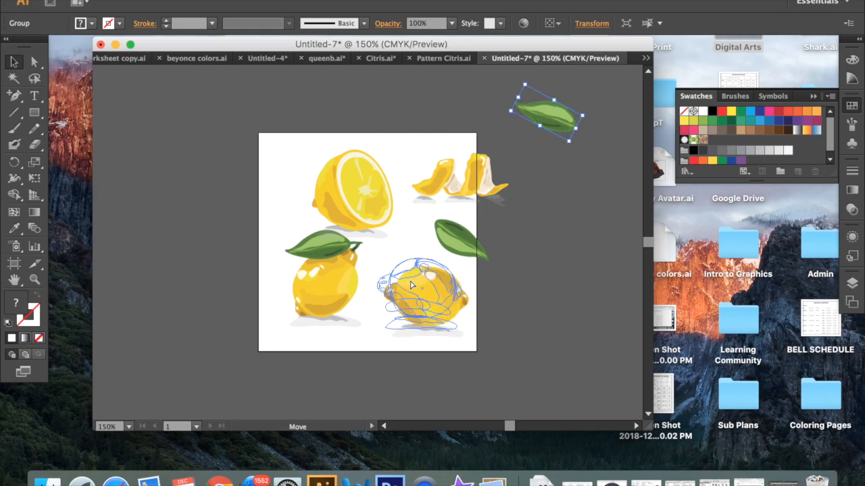
{"action": "left_click_drag", "start_coordinate": [555, 108], "coordinate": [408, 131]}
{"action": "left_click", "coordinate": [552, 188]}
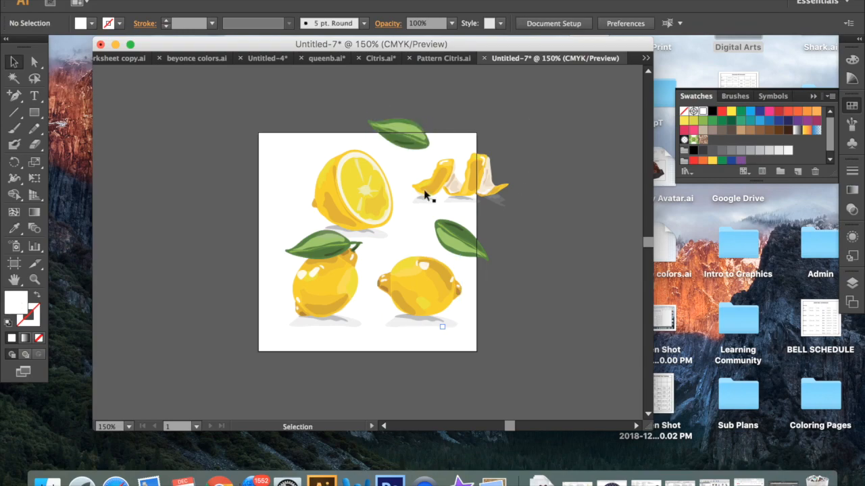
- Move the halved lemon across the artboard's top edge near the left corner and shift both whole lemons up and left
{"action": "left_click_drag", "start_coordinate": [379, 192], "coordinate": [341, 163]}
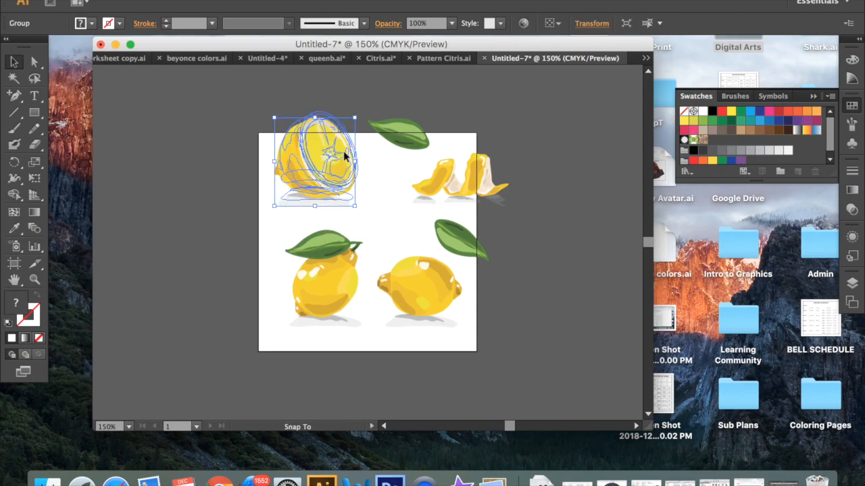
{"action": "left_click_drag", "start_coordinate": [333, 278], "coordinate": [328, 265]}
{"action": "left_click_drag", "start_coordinate": [428, 280], "coordinate": [413, 263]}
{"action": "mouse_move", "coordinate": [330, 259]}
{"action": "left_mouse_down"}
{"action": "mouse_move", "coordinate": [315, 279]}
{"action": "mouse_move", "coordinate": [319, 261]}
{"action": "left_mouse_up"}
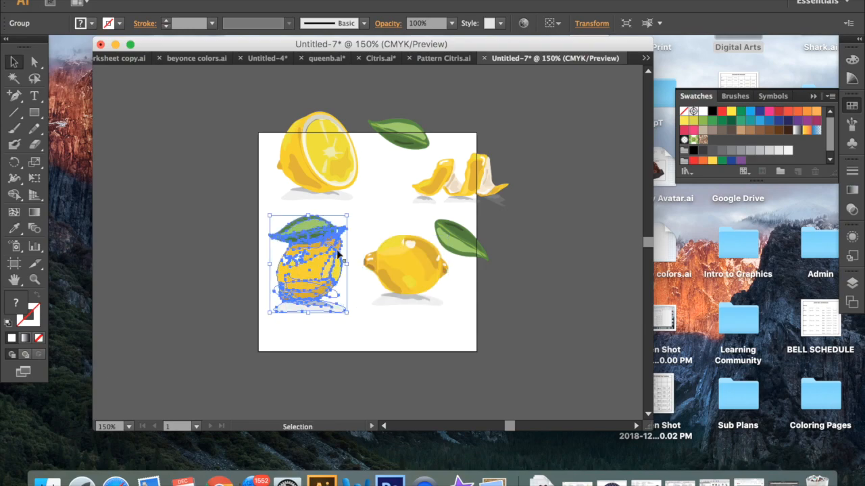
{"action": "left_click", "coordinate": [577, 236]}
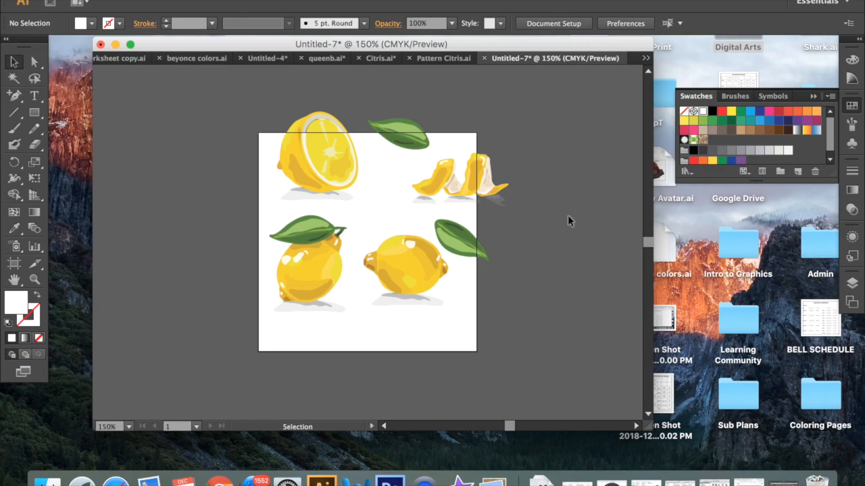
- Copy the halved lemon and the leaf on the artboard's top edge 3 in downward by adding 3 to their Y position
{"action": "left_click_drag", "start_coordinate": [255, 97], "coordinate": [440, 128]}
{"action": "key", "text": "a"}
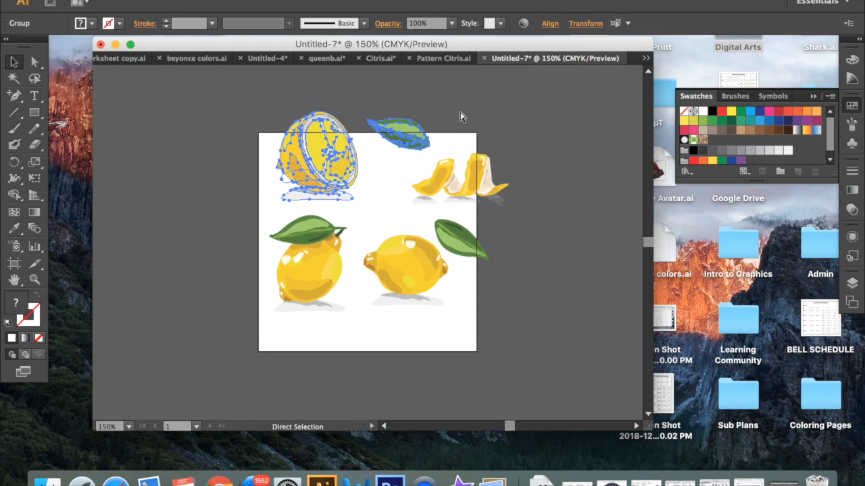
{"action": "key", "text": "v"}
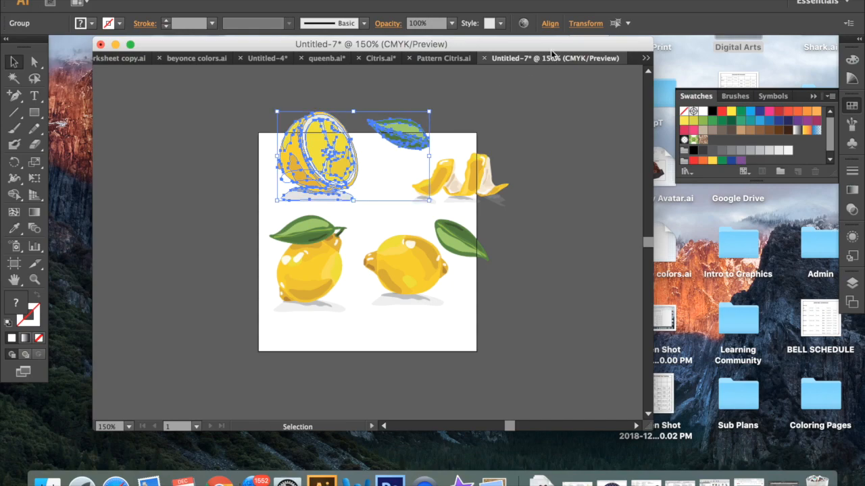
{"action": "left_click", "coordinate": [586, 24]}
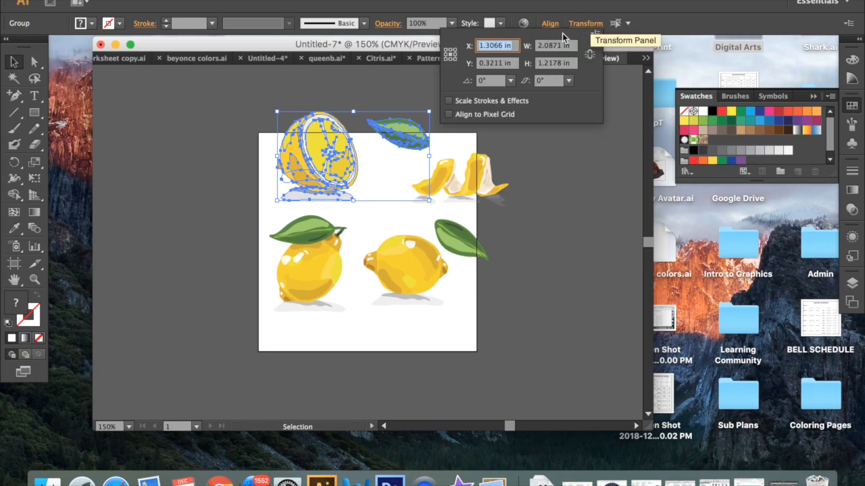
{"action": "left_click", "coordinate": [517, 63]}
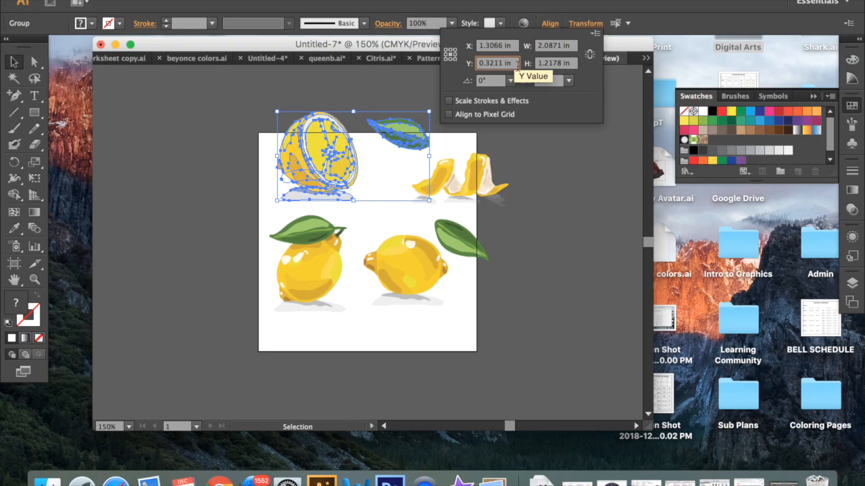
{"action": "type", "text": "+3"}
{"action": "key", "text": "Return"}
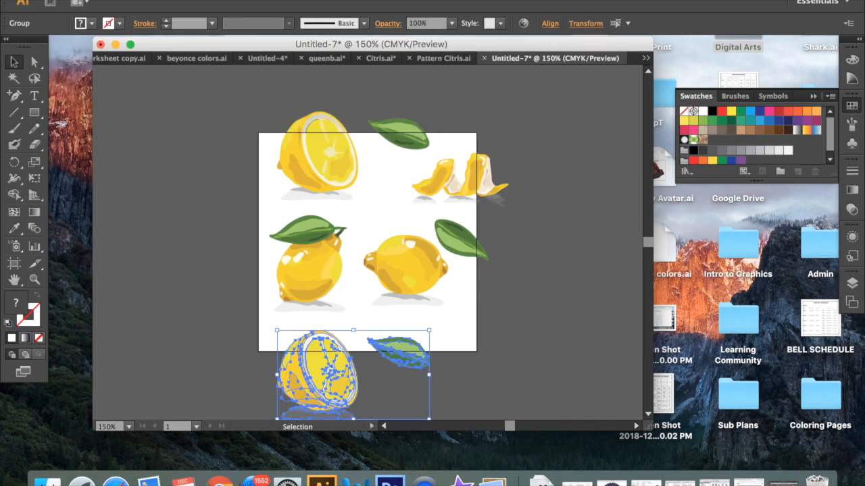
{"action": "left_click", "coordinate": [588, 244]}
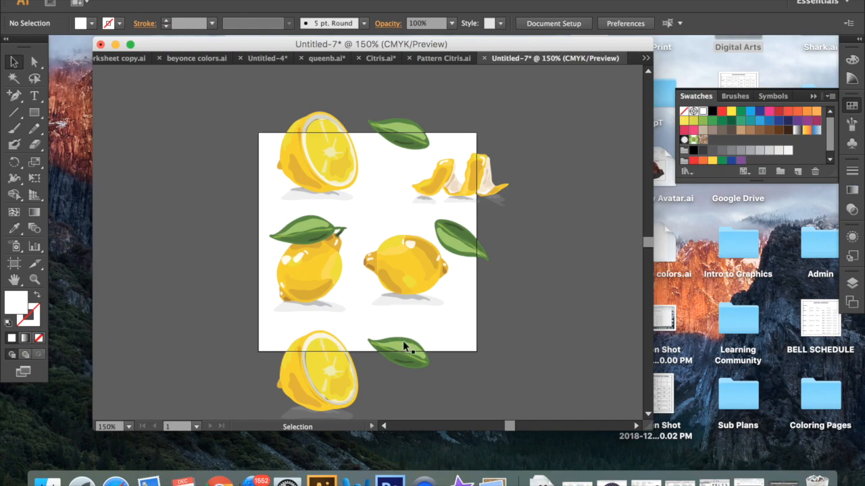
- Copy the peels and the leaf on the artboard's right edge 3 in to the left by subtracting 3 from their X position
{"action": "left_click_drag", "start_coordinate": [484, 116], "coordinate": [486, 269]}
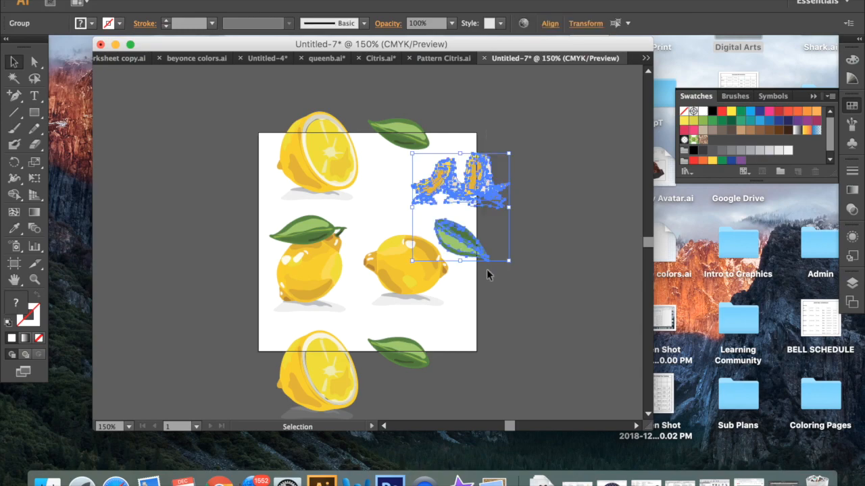
{"action": "key", "text": "a"}
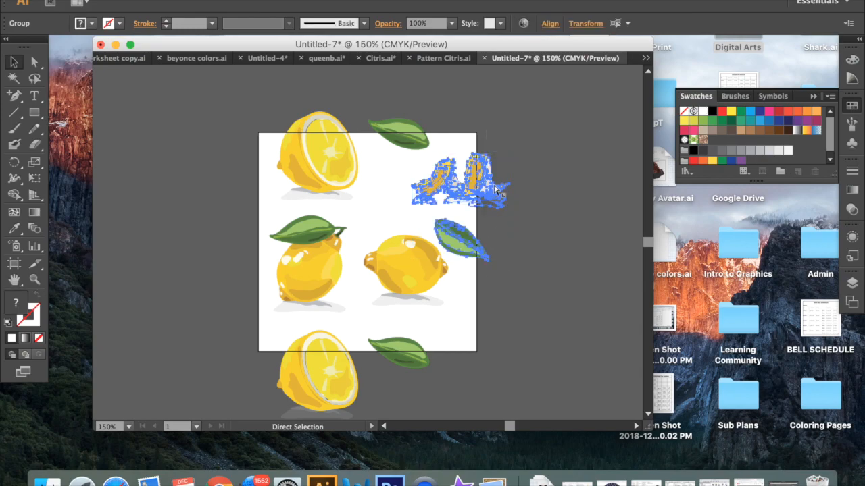
{"action": "key", "text": "v"}
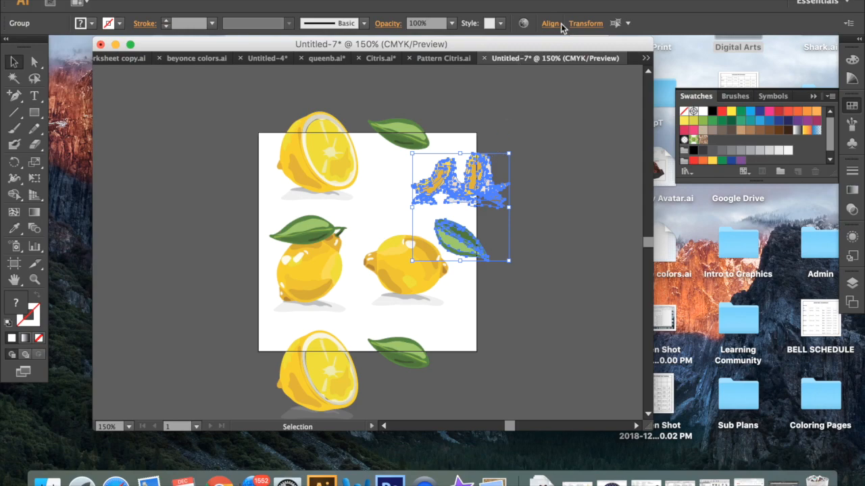
{"action": "left_click", "coordinate": [585, 23]}
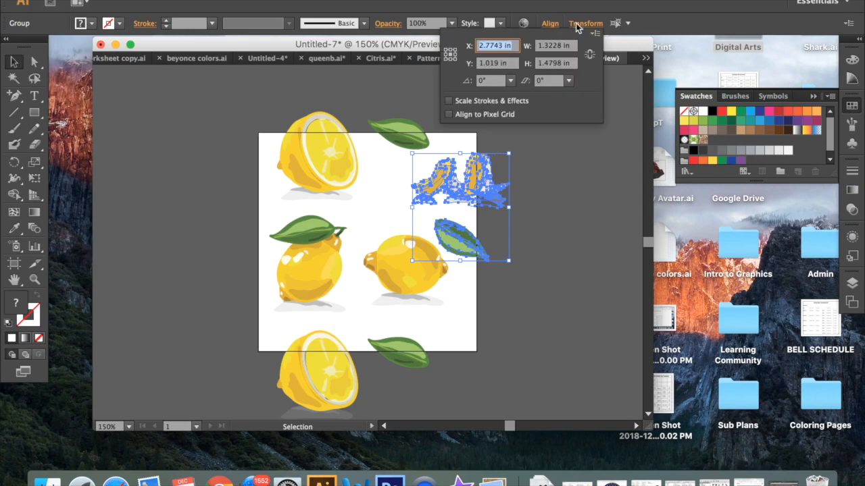
{"action": "left_click", "coordinate": [515, 45]}
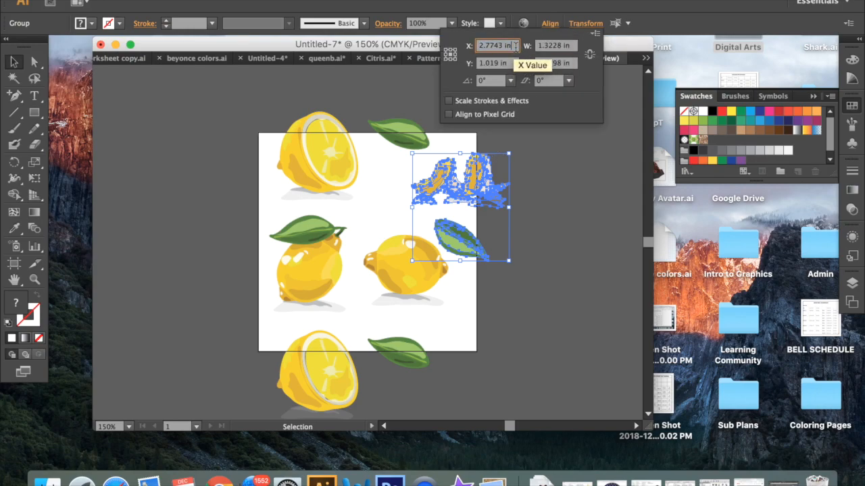
{"action": "type", "text": "-3"}
{"action": "key", "text": "alt+Return"}
{"action": "left_click", "coordinate": [563, 116]}
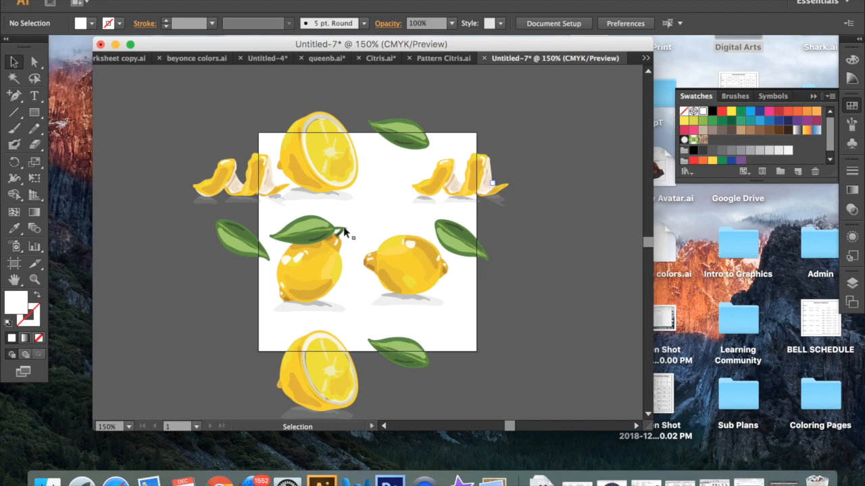
- Move the leafed whole lemon toward the artboard's centre and the other whole lemon down toward the lower-right corner
{"action": "left_click_drag", "start_coordinate": [321, 251], "coordinate": [323, 265]}
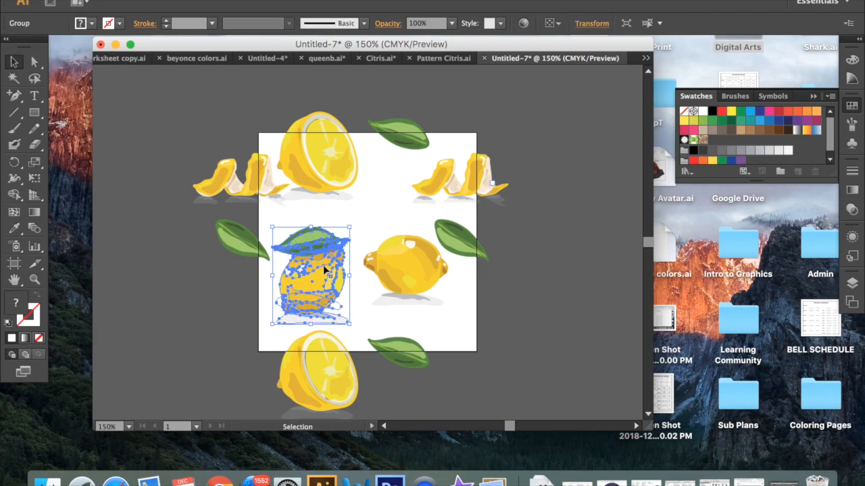
{"action": "left_click", "coordinate": [522, 231]}
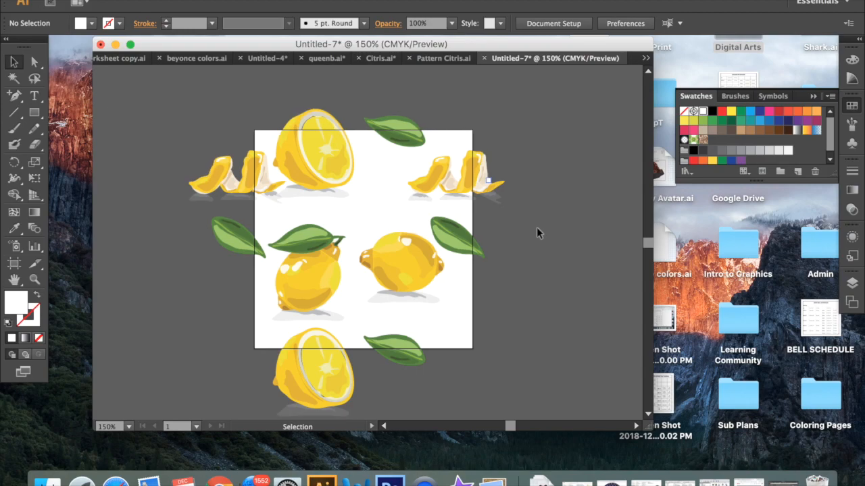
{"action": "scroll", "coordinate": [537, 229], "scroll_direction": "down", "scroll_amount": 2}
{"action": "scroll", "coordinate": [537, 228], "scroll_direction": "right", "scroll_amount": 2}
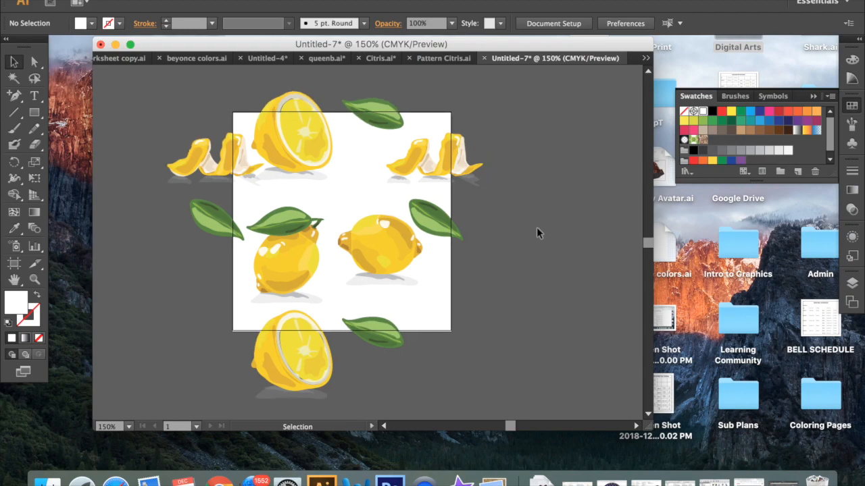
{"action": "left_click_drag", "start_coordinate": [304, 254], "coordinate": [313, 225]}
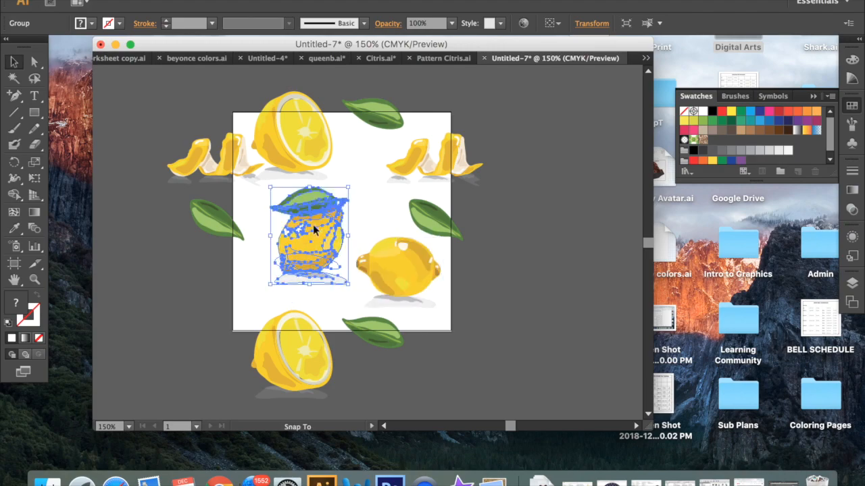
{"action": "left_click", "coordinate": [573, 242]}
{"action": "scroll", "coordinate": [573, 242], "scroll_direction": "up", "scroll_amount": 1}
{"action": "scroll", "coordinate": [574, 242], "scroll_direction": "left", "scroll_amount": 1}
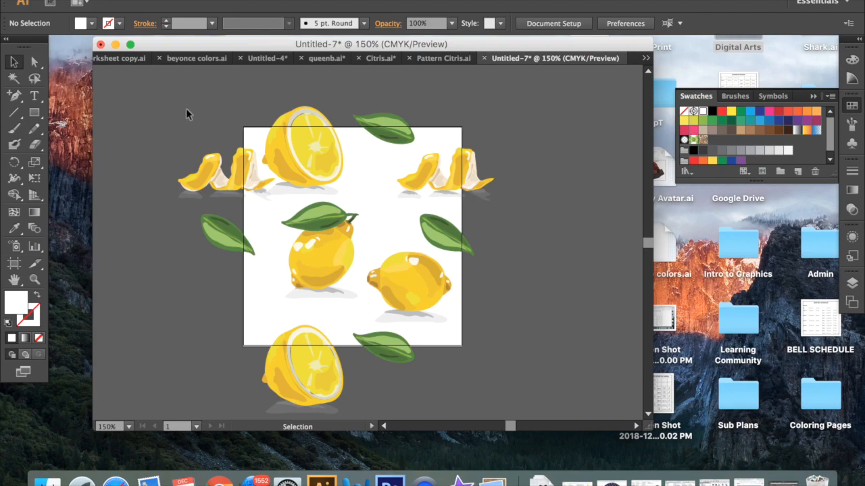
- Select all the citrus and leaf artwork and combine it into one group, checking the result in Layer 1
{"action": "left_click", "coordinate": [851, 283]}
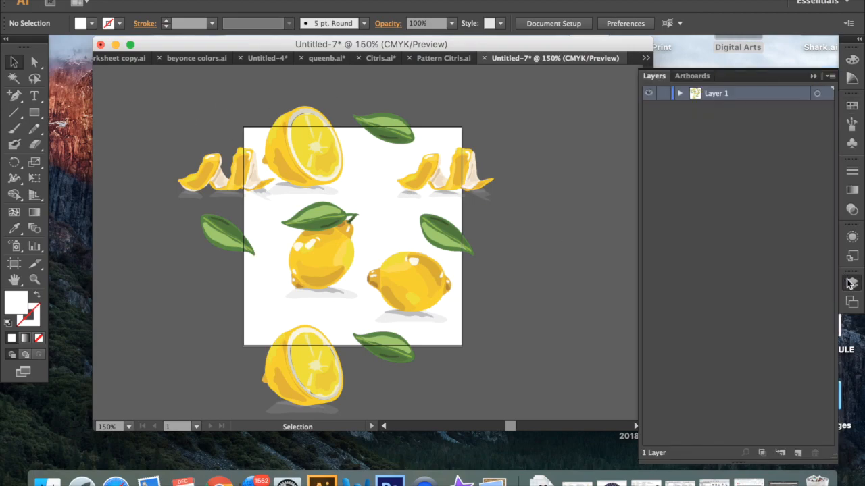
{"action": "left_click", "coordinate": [680, 93]}
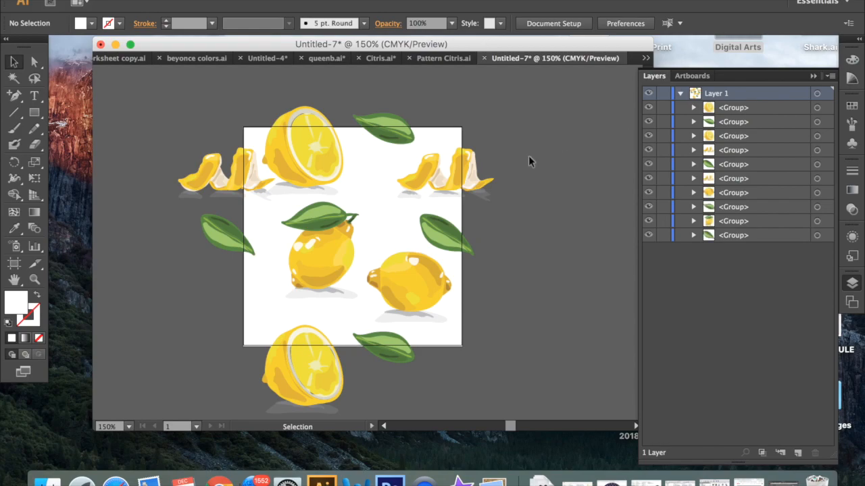
{"action": "left_click", "coordinate": [388, 125]}
{"action": "left_click_drag", "start_coordinate": [158, 90], "coordinate": [490, 384]}
{"action": "right_click", "coordinate": [409, 289]}
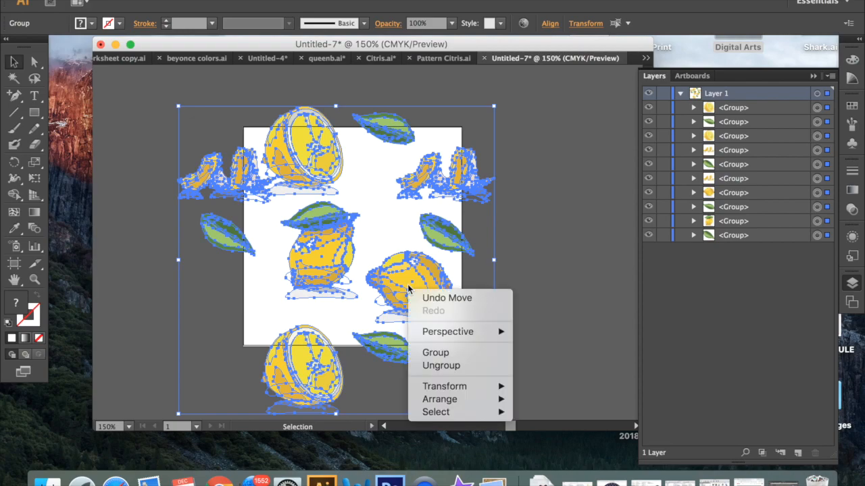
{"action": "left_click", "coordinate": [460, 357]}
{"action": "left_click", "coordinate": [551, 302]}
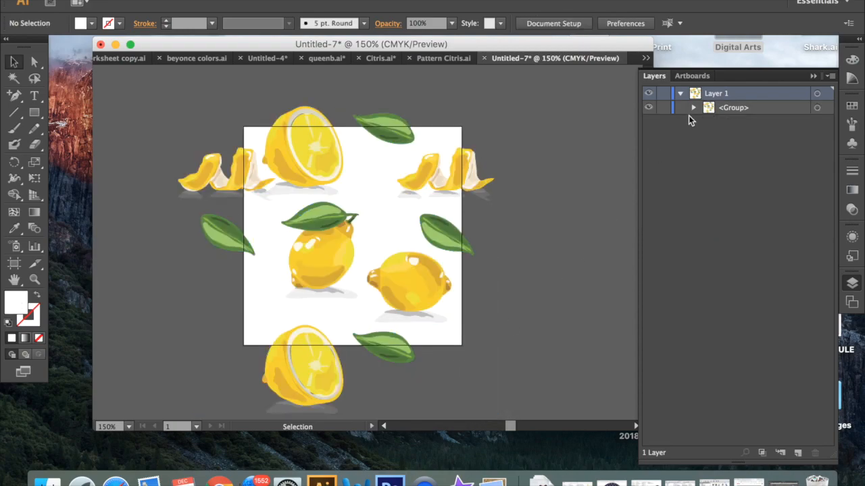
{"action": "left_click", "coordinate": [694, 109]}
{"action": "left_click", "coordinate": [694, 108]}
- Create a rectangle 3 in wide and 3 in high
{"action": "key", "text": "m"}
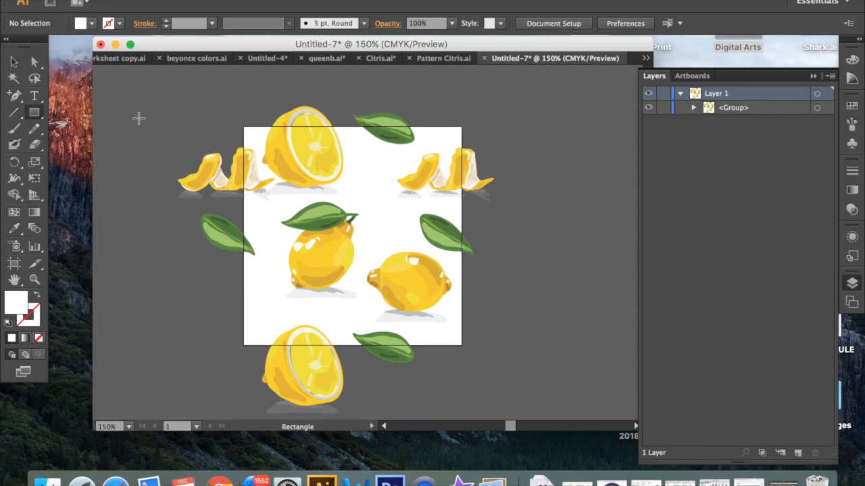
{"action": "left_click", "coordinate": [156, 118]}
{"action": "type", "text": "3"}
{"action": "key", "text": "Tab"}
{"action": "type", "text": "3"}
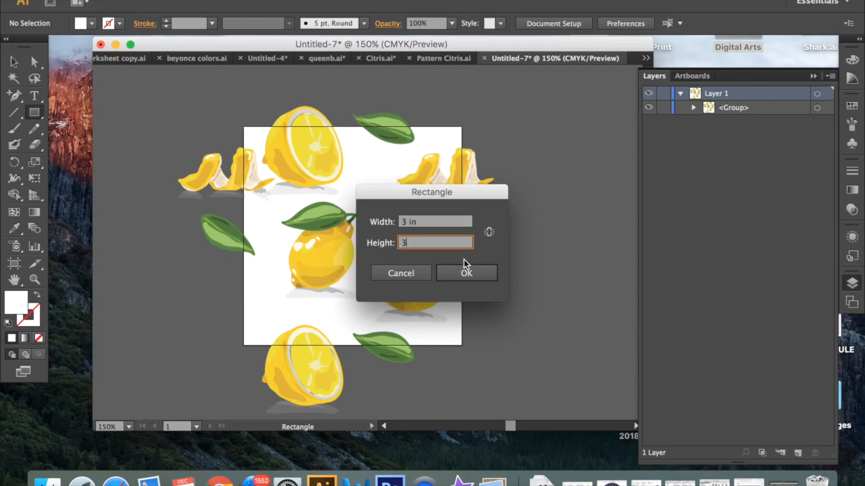
{"action": "left_click", "coordinate": [475, 272]}
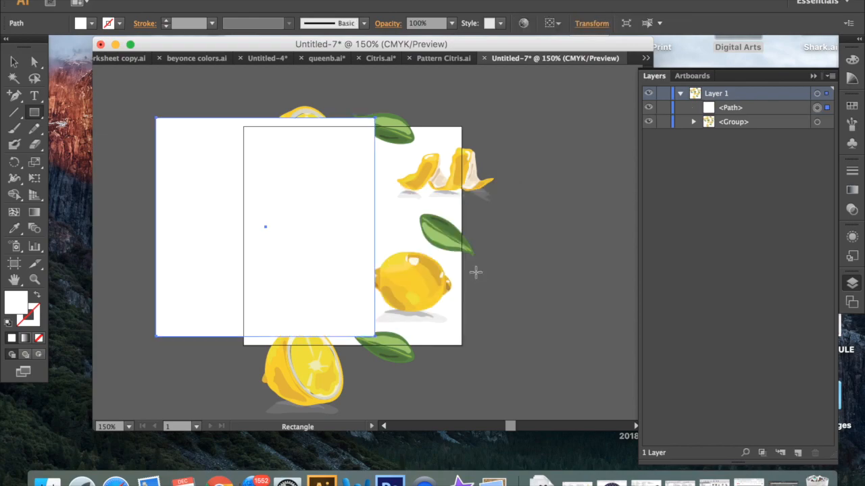
- Fill the rectangle with the teal colour 0AC4A0
{"action": "double_click", "coordinate": [19, 301]}
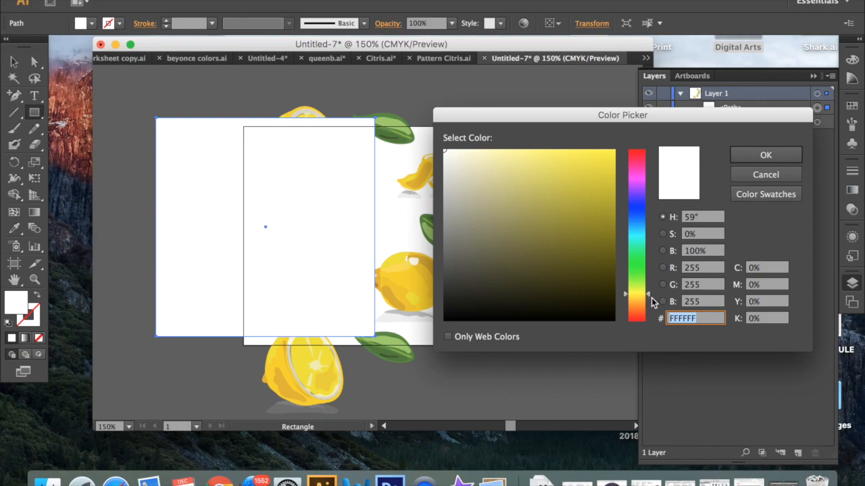
{"action": "left_click_drag", "start_coordinate": [653, 303], "coordinate": [652, 236]}
{"action": "left_click", "coordinate": [607, 240]}
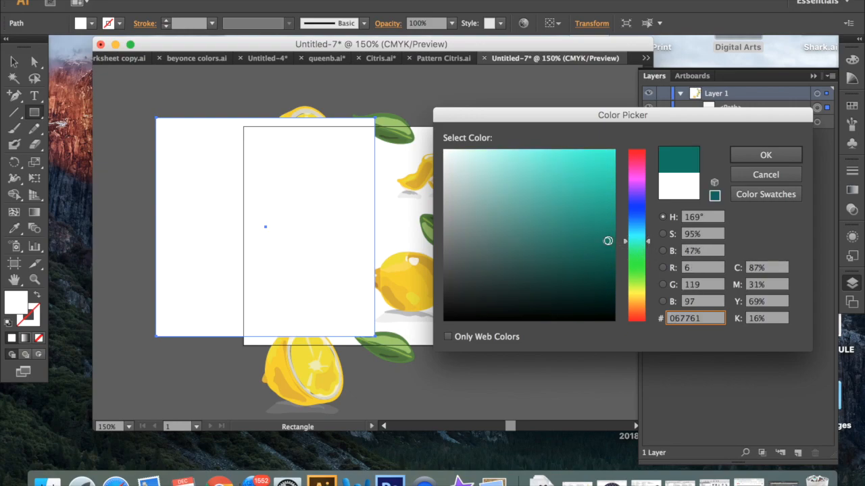
{"action": "left_click", "coordinate": [594, 250]}
{"action": "left_click", "coordinate": [608, 230]}
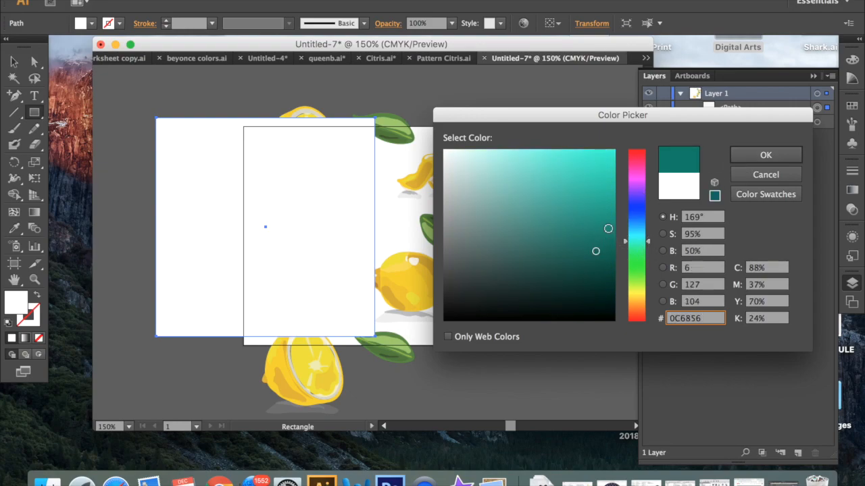
{"action": "left_click_drag", "start_coordinate": [608, 228], "coordinate": [606, 189]}
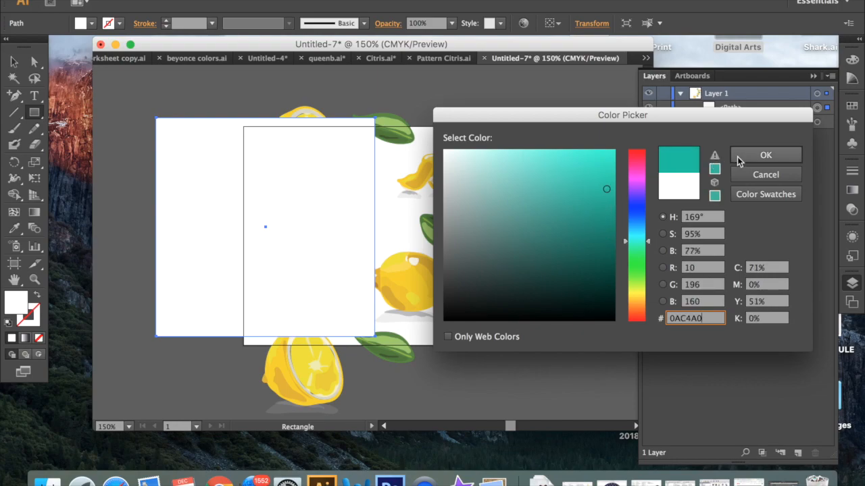
{"action": "left_click", "coordinate": [743, 157]}
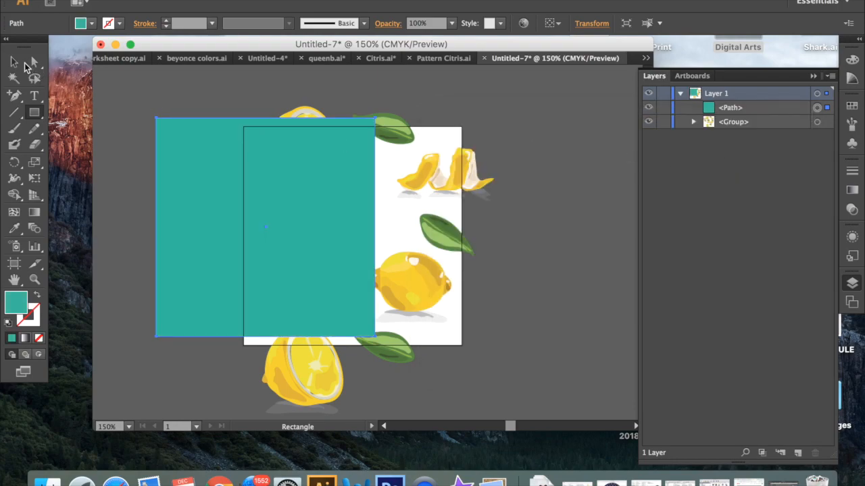
- Align the rectangle with the artboard by setting its X and Y positions to 1.5 in
{"action": "left_click", "coordinate": [15, 63]}
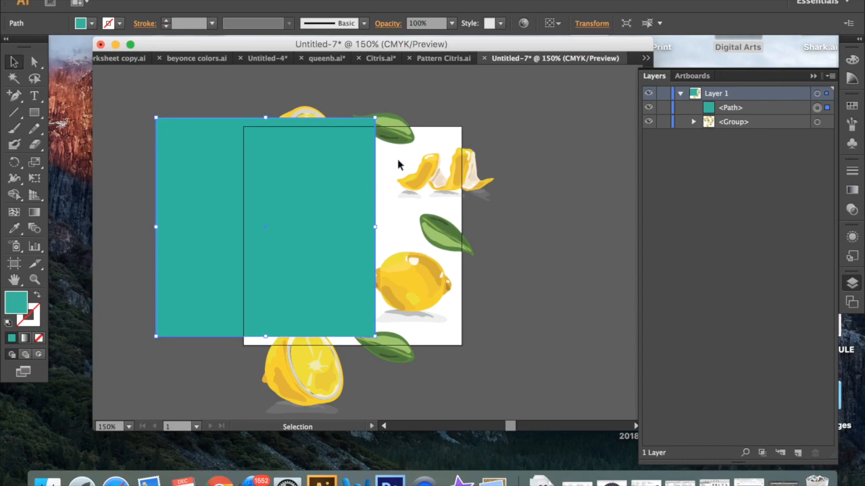
{"action": "left_click", "coordinate": [591, 23]}
{"action": "type", "text": "1.5"}
{"action": "key", "text": "Tab"}
{"action": "type", "text": "1.5"}
{"action": "key", "text": "Return"}
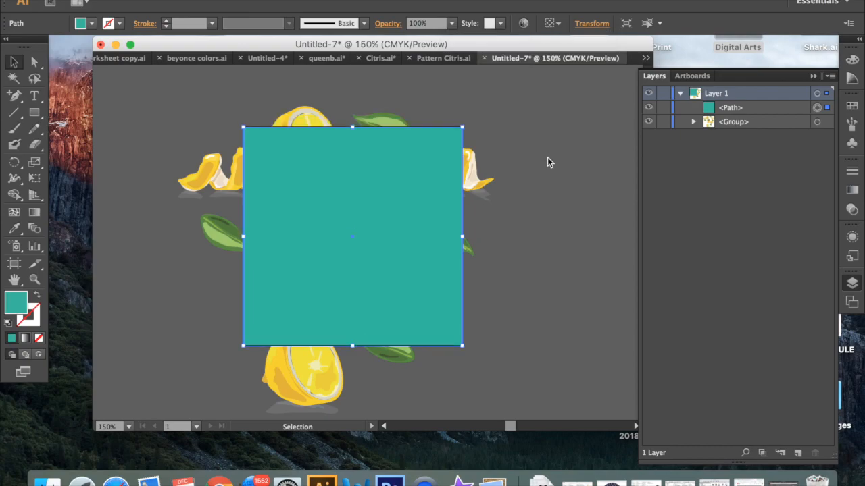
- Send the square background rectangle to the back, behind the grouped citrus artwork
{"action": "left_click", "coordinate": [718, 109]}
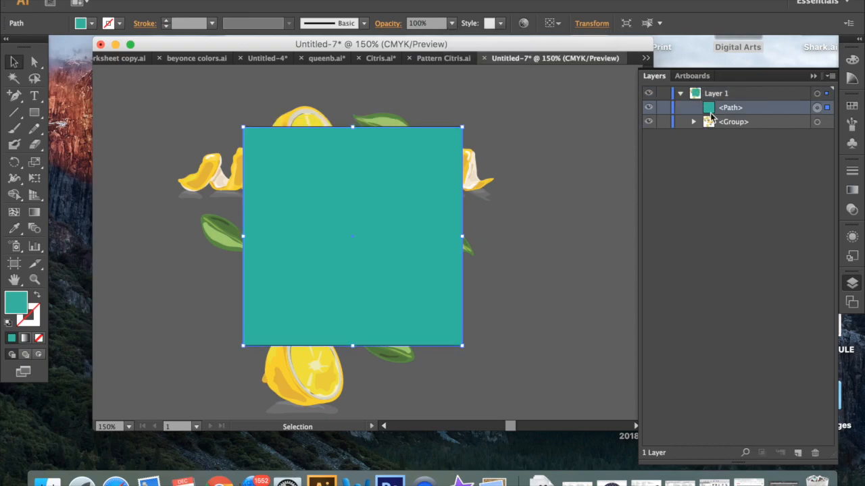
{"action": "right_click", "coordinate": [407, 229]}
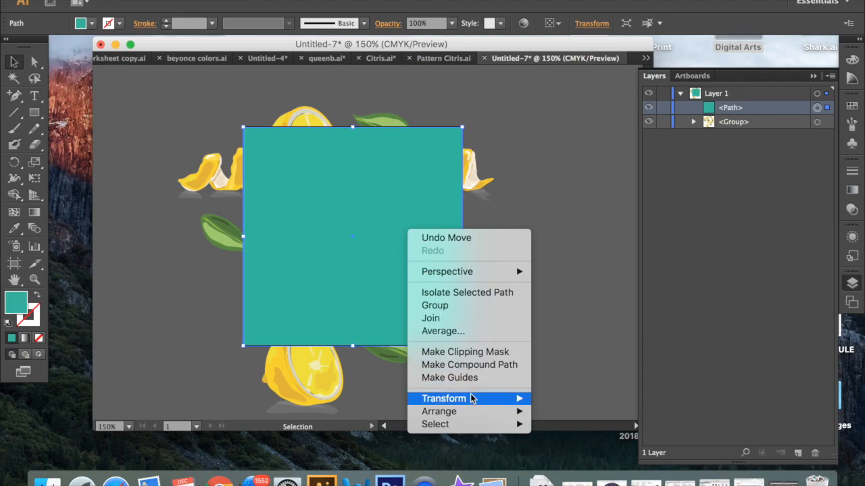
{"action": "mouse_move", "coordinate": [473, 410]}
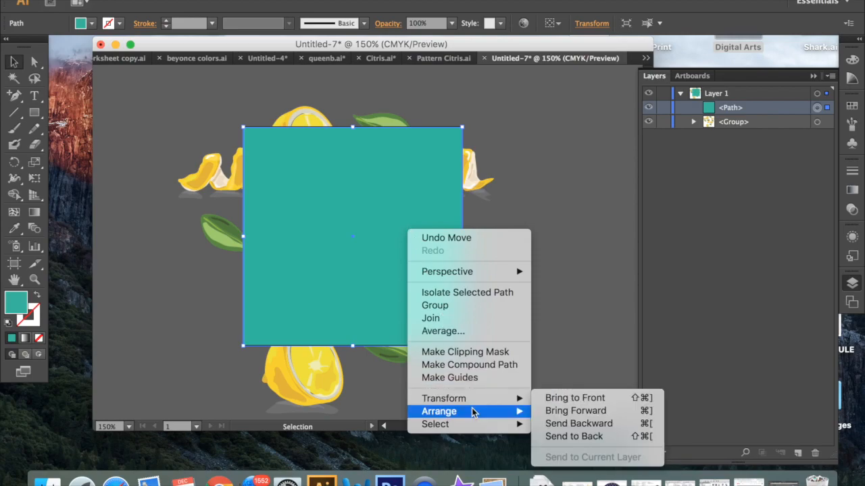
{"action": "left_click", "coordinate": [581, 437]}
{"action": "left_click", "coordinate": [570, 251]}
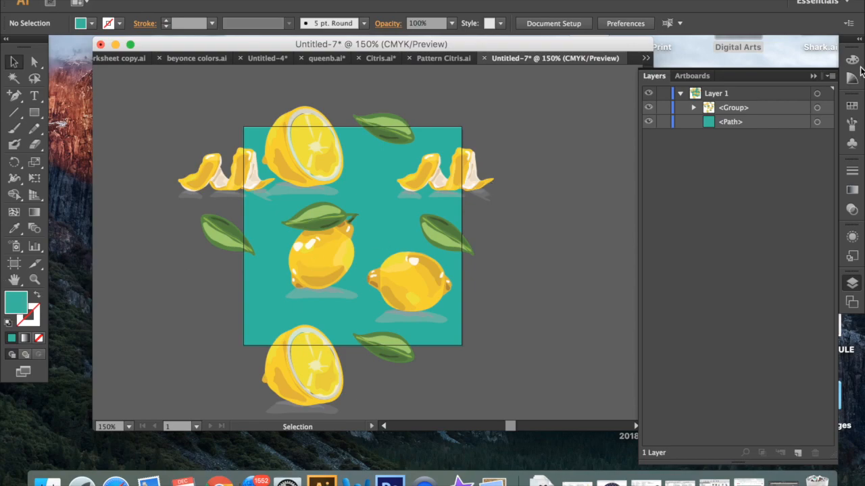
- Change the background rectangle's fill to the pale aqua 9DF4E4
{"action": "left_click", "coordinate": [826, 122]}
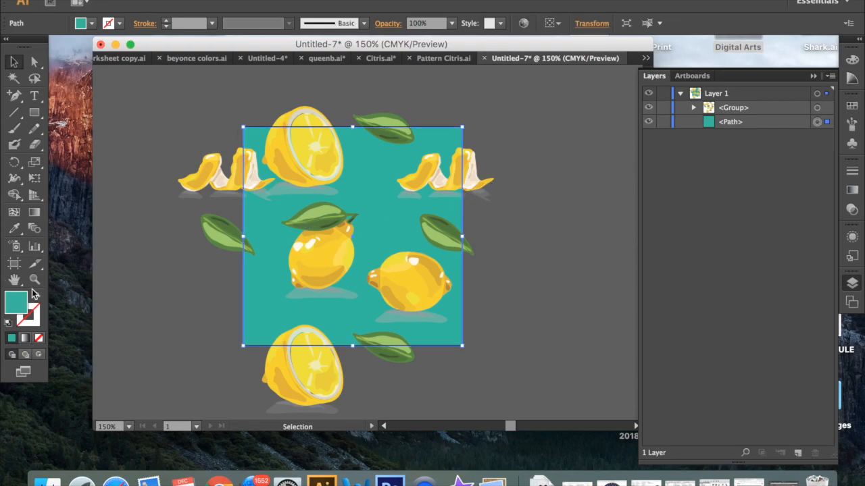
{"action": "double_click", "coordinate": [12, 302]}
{"action": "left_click_drag", "start_coordinate": [538, 160], "coordinate": [533, 160]}
{"action": "left_click", "coordinate": [504, 157]}
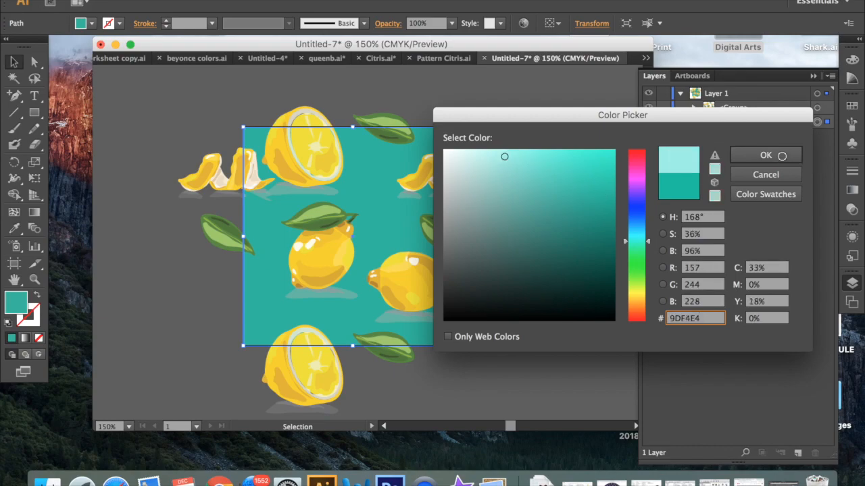
{"action": "left_click", "coordinate": [781, 156]}
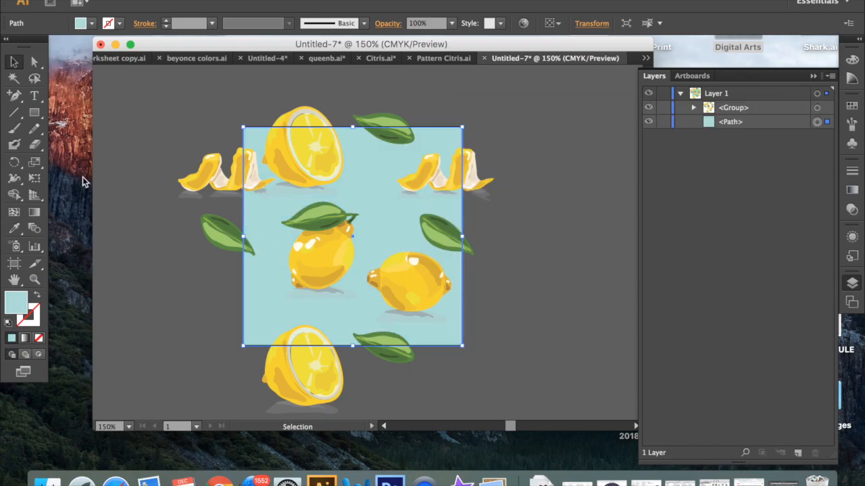
{"action": "left_click", "coordinate": [141, 182]}
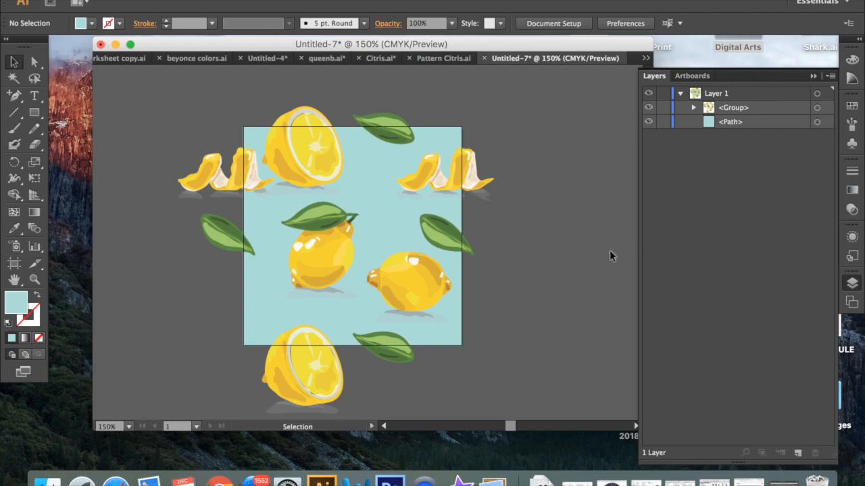
- Duplicate the background rectangle in place in front of the original and set the copy's fill to None
{"action": "left_click", "coordinate": [450, 336]}
{"action": "key", "text": "a"}
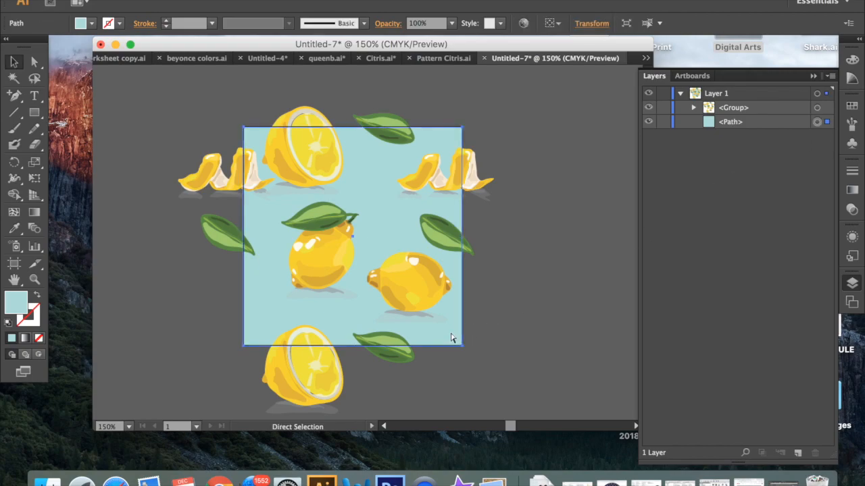
{"action": "key", "text": "super+c"}
{"action": "key", "text": "super+f"}
{"action": "key", "text": "v"}
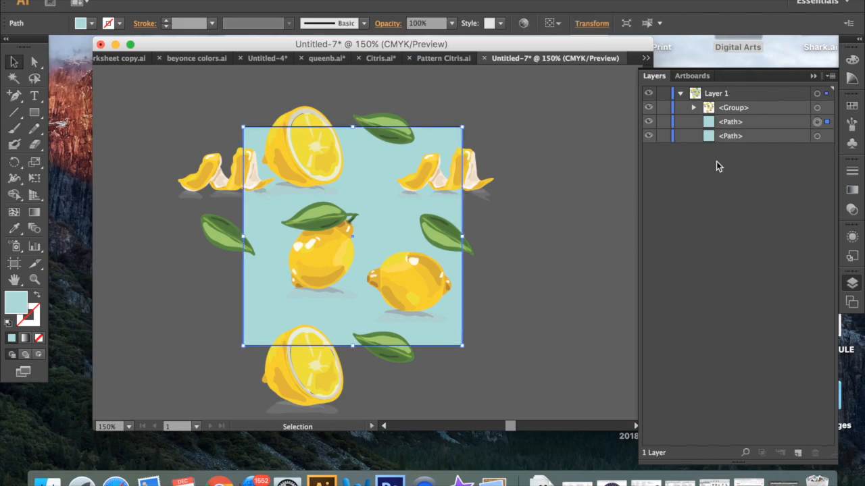
{"action": "left_click", "coordinate": [92, 24]}
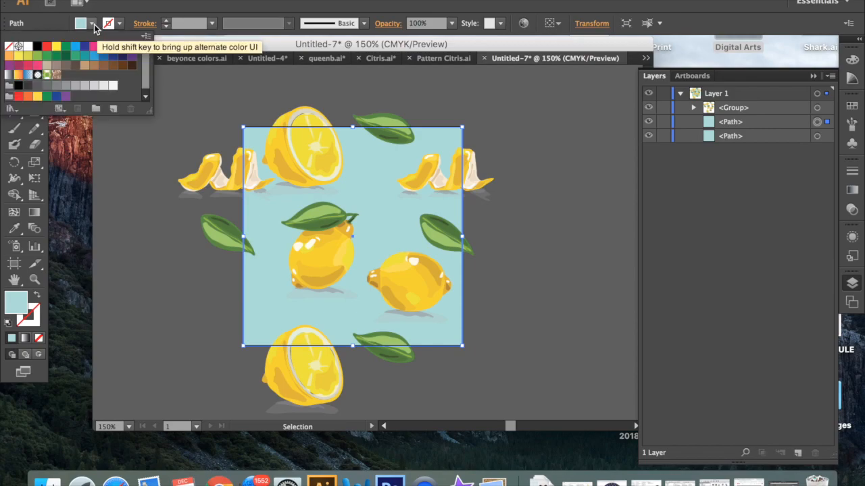
{"action": "left_click", "coordinate": [10, 48]}
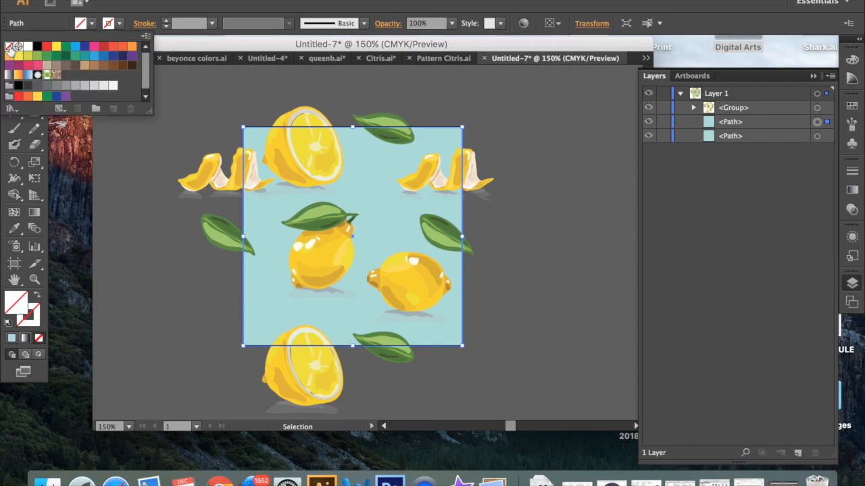
{"action": "left_click", "coordinate": [136, 192]}
- Move the unfilled rectangle below the aqua rectangle in Layer 1 and display the Swatches
{"action": "left_click", "coordinate": [739, 121]}
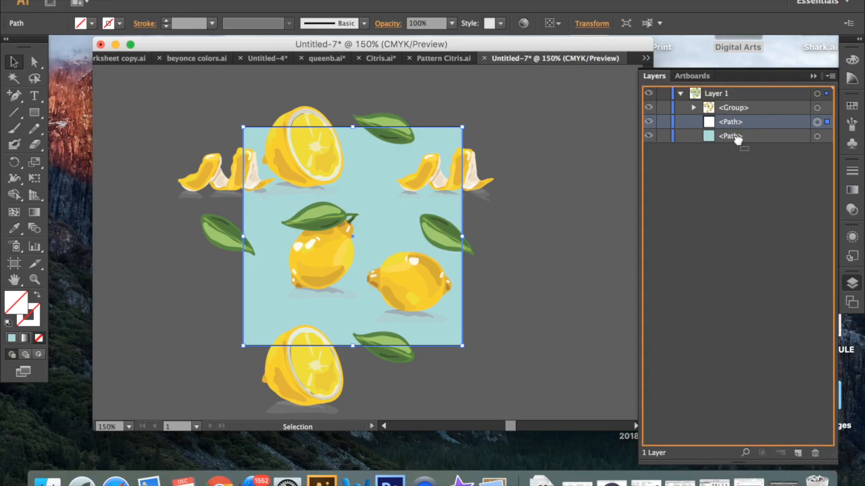
{"action": "mouse_move", "coordinate": [739, 130]}
{"action": "left_mouse_down"}
{"action": "mouse_move", "coordinate": [739, 155]}
{"action": "mouse_move", "coordinate": [736, 139]}
{"action": "left_mouse_up"}
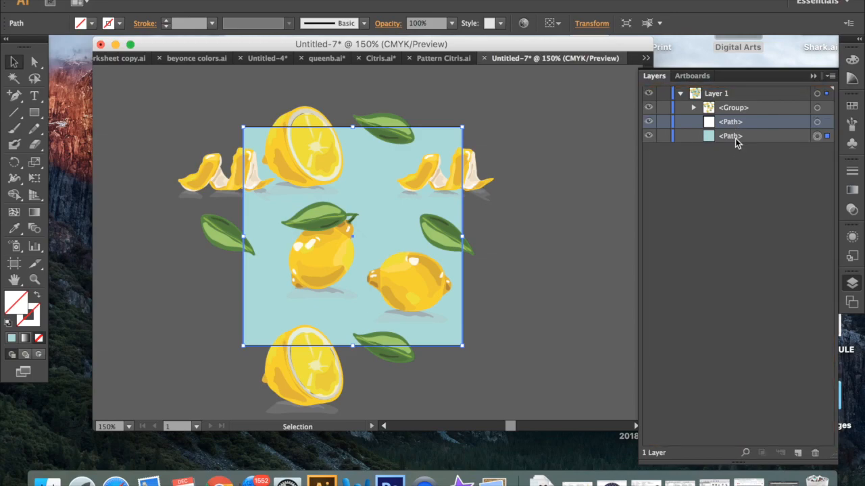
{"action": "left_click", "coordinate": [534, 176]}
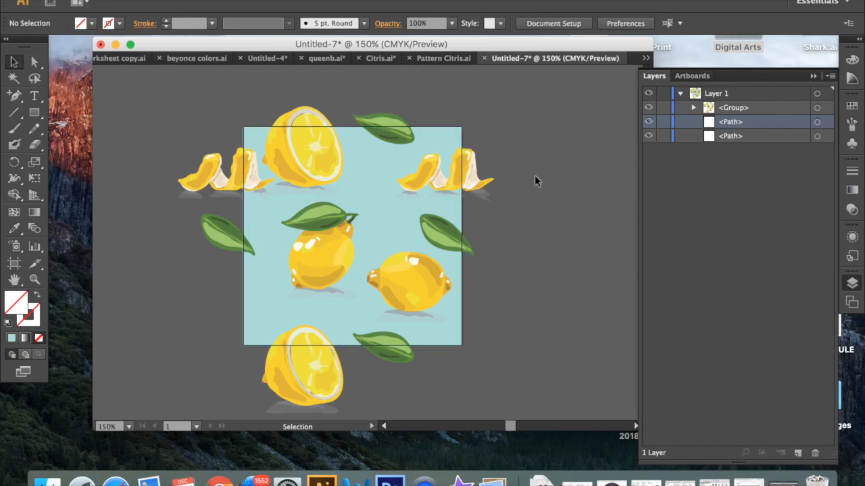
{"action": "left_click", "coordinate": [851, 106]}
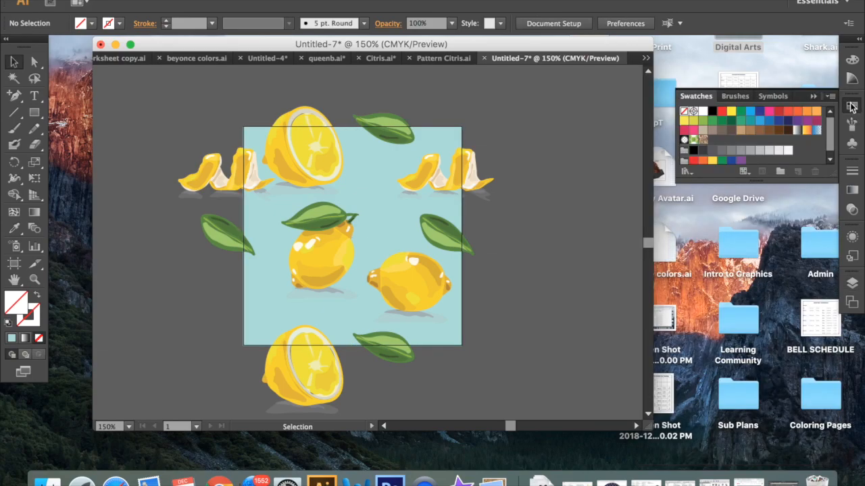
- Save the whole citrus artwork, with its aqua background and unfilled bounding square, as a new pattern swatch and deselect it
{"action": "left_click_drag", "start_coordinate": [164, 97], "coordinate": [488, 393]}
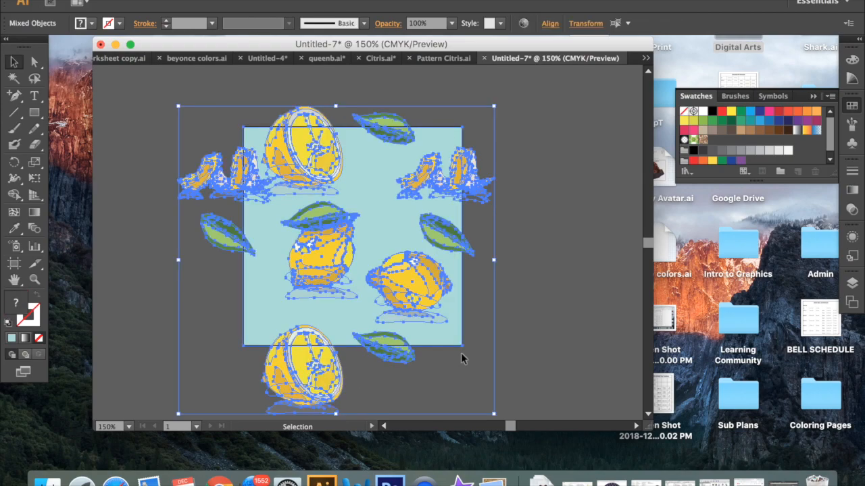
{"action": "left_click_drag", "start_coordinate": [438, 285], "coordinate": [725, 135]}
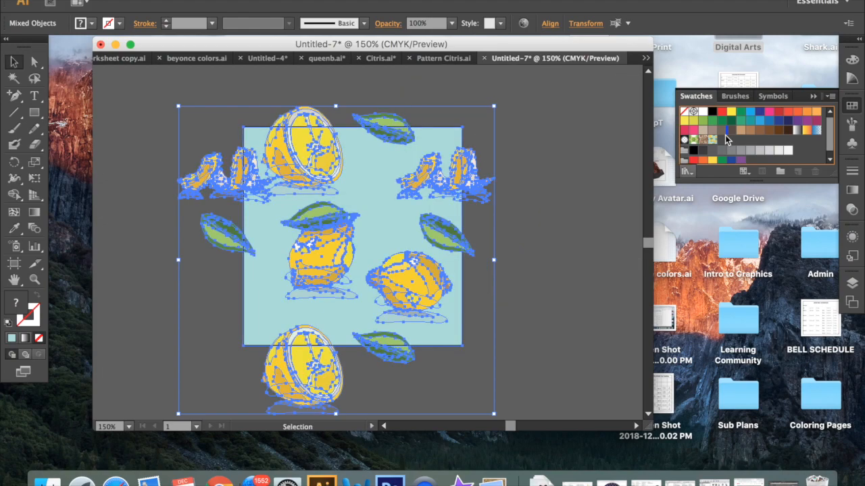
{"action": "scroll", "coordinate": [524, 184], "scroll_direction": "right", "scroll_amount": 3}
{"action": "left_click", "coordinate": [523, 183]}
- Draw a wide rectangle filled with the new citrus pattern swatch in the empty area to the right of the tile artwork
{"action": "scroll", "coordinate": [523, 184], "scroll_direction": "right", "scroll_amount": 7}
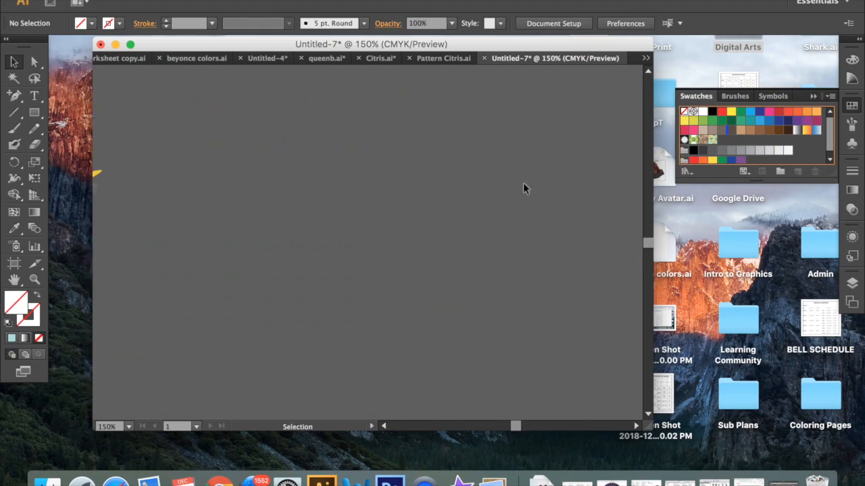
{"action": "left_click", "coordinate": [712, 139]}
{"action": "left_click", "coordinate": [34, 112]}
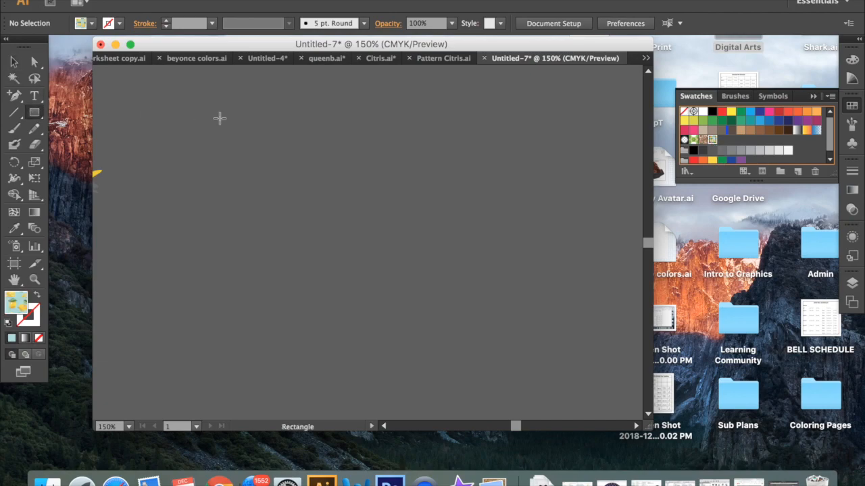
{"action": "left_click_drag", "start_coordinate": [164, 103], "coordinate": [635, 370]}
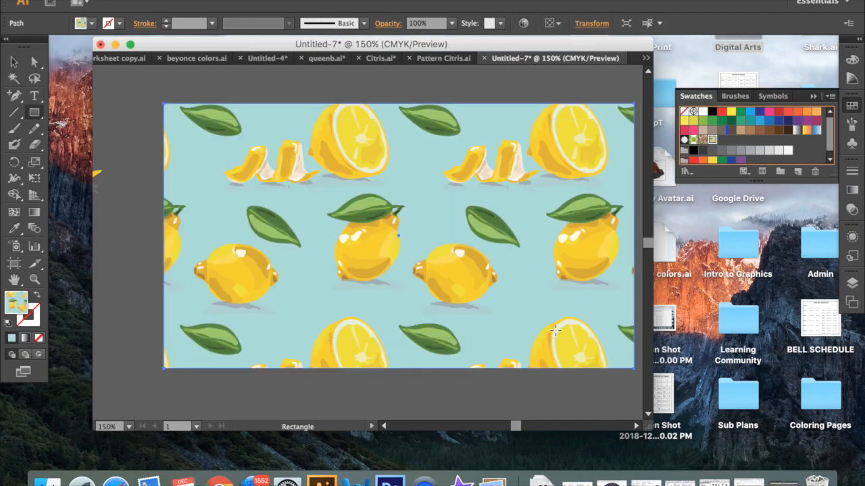
- Enlarge the pattern-filled rectangle from its lower-right corner, extending it rightward and downward to show more repeats
{"action": "scroll", "coordinate": [553, 329], "scroll_direction": "down", "scroll_amount": 2}
{"action": "scroll", "coordinate": [552, 329], "scroll_direction": "right", "scroll_amount": 3}
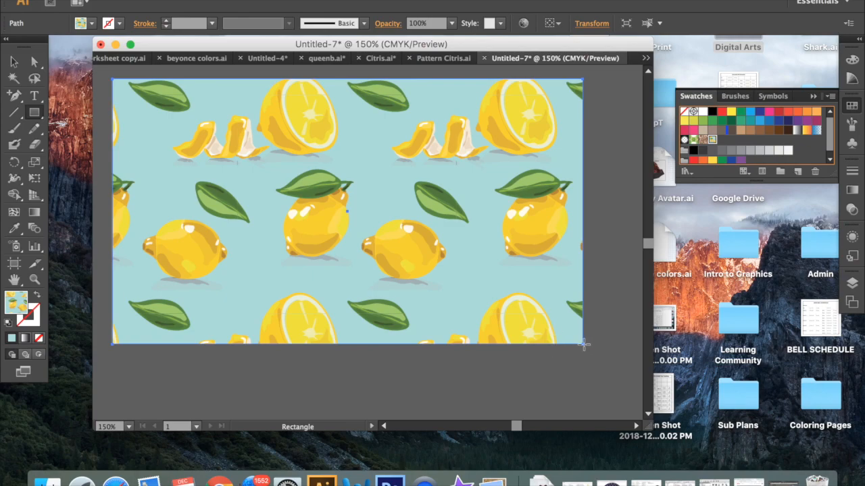
{"action": "key", "text": "super+minus"}
{"action": "key", "text": "super+minus"}
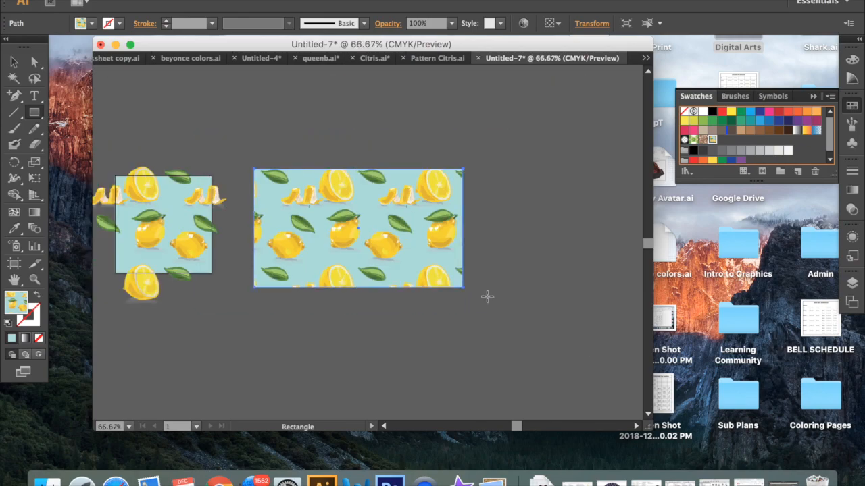
{"action": "left_click", "coordinate": [14, 61]}
{"action": "left_click", "coordinate": [208, 107]}
{"action": "left_click", "coordinate": [424, 250]}
{"action": "left_click_drag", "start_coordinate": [463, 287], "coordinate": [593, 362]}
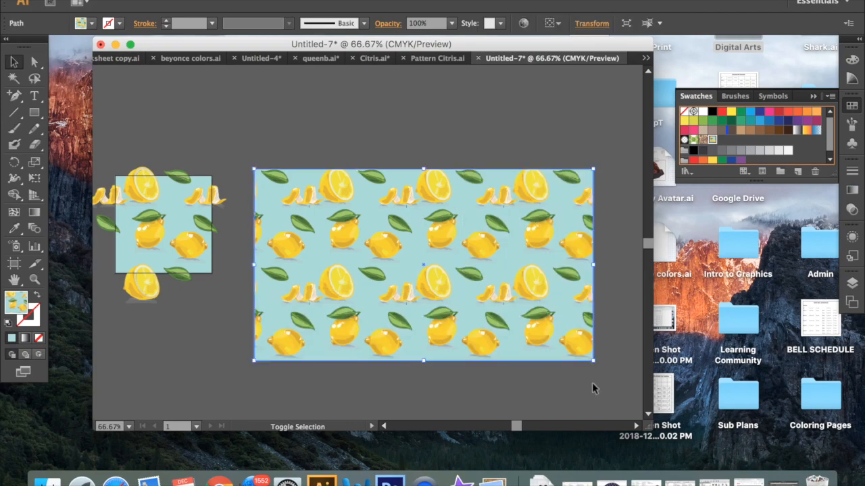
{"action": "scroll", "coordinate": [548, 340], "scroll_direction": "right", "scroll_amount": 3}
{"action": "left_click_drag", "start_coordinate": [506, 348], "coordinate": [613, 410]}
{"action": "scroll", "coordinate": [564, 169], "scroll_direction": "right", "scroll_amount": 3}
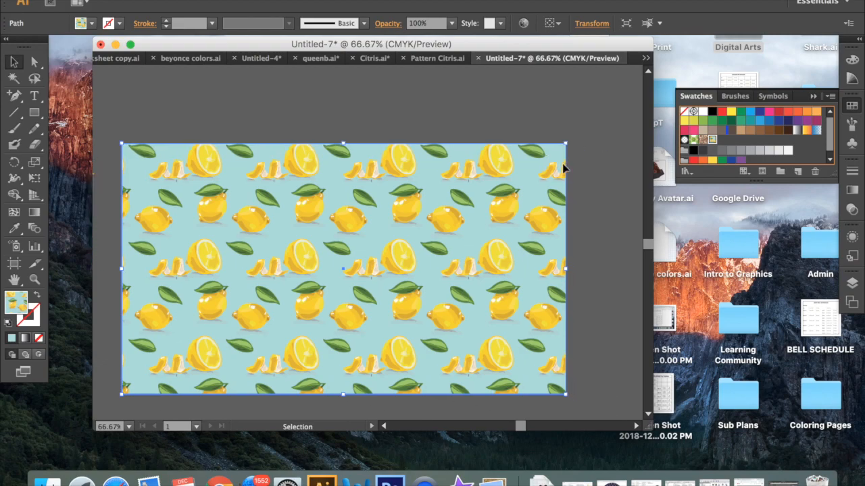
- Extend the pattern-filled rectangle further upward and to the right from its upper-right corner
{"action": "scroll", "coordinate": [564, 169], "scroll_direction": "right", "scroll_amount": 2}
{"action": "left_click_drag", "start_coordinate": [550, 138], "coordinate": [583, 62]}
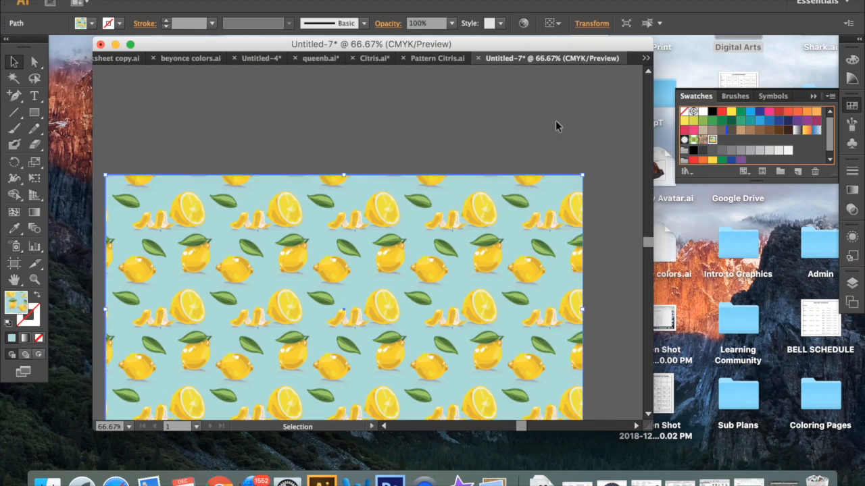
{"action": "left_click_drag", "start_coordinate": [583, 173], "coordinate": [602, 81]}
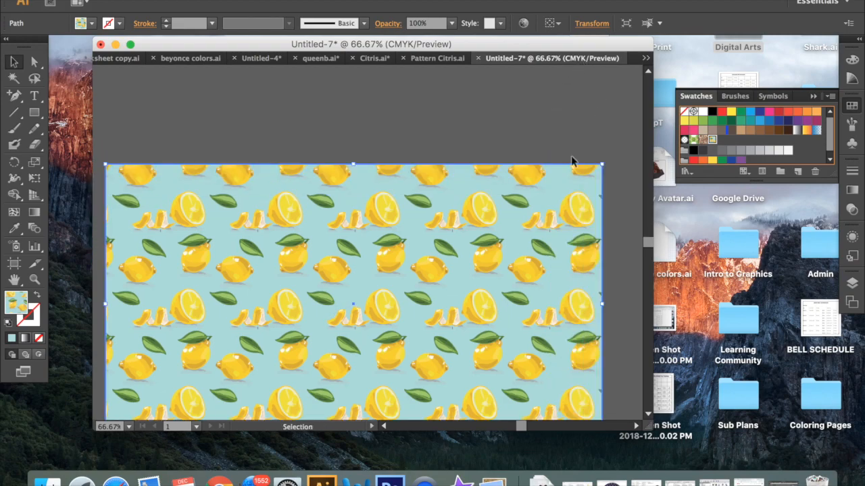
{"action": "scroll", "coordinate": [553, 204], "scroll_direction": "down", "scroll_amount": 4}
{"action": "scroll", "coordinate": [552, 204], "scroll_direction": "up", "scroll_amount": 2}
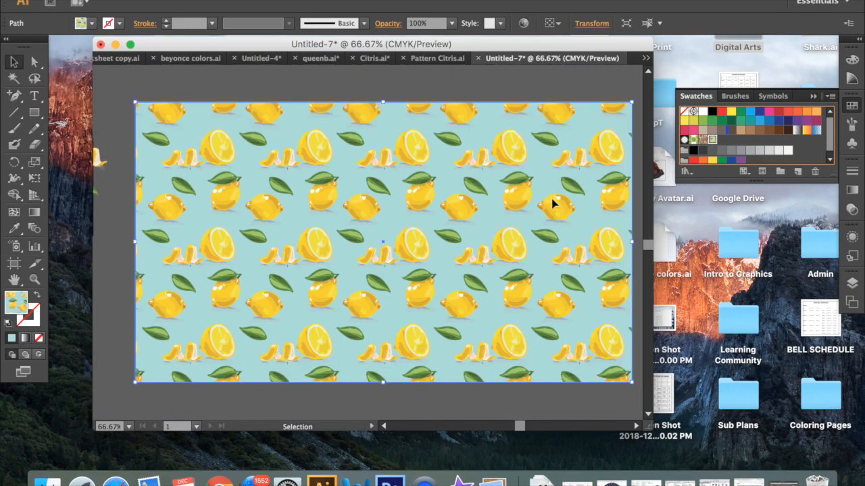
- Scale only the pattern inside the rectangle uniformly to 30%, with Transform Patterns on and Transform Objects off, and deselect the rectangle
{"action": "right_click", "coordinate": [440, 230]}
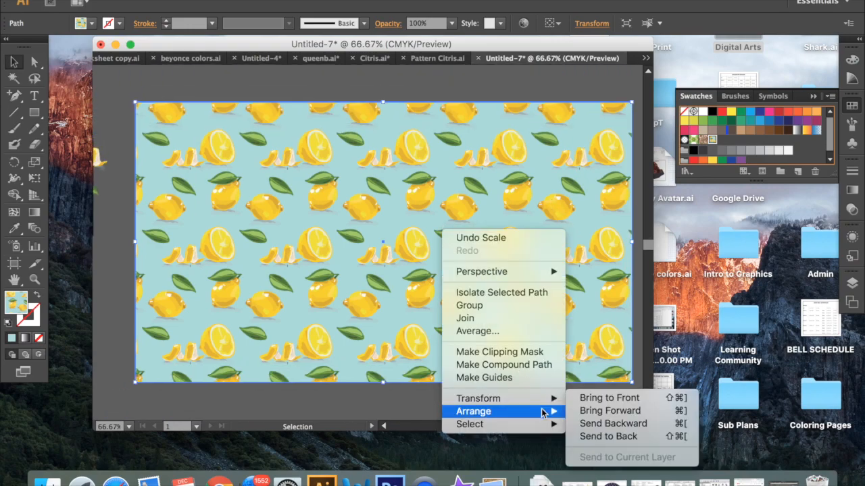
{"action": "mouse_move", "coordinate": [547, 398]}
{"action": "left_click", "coordinate": [628, 403]}
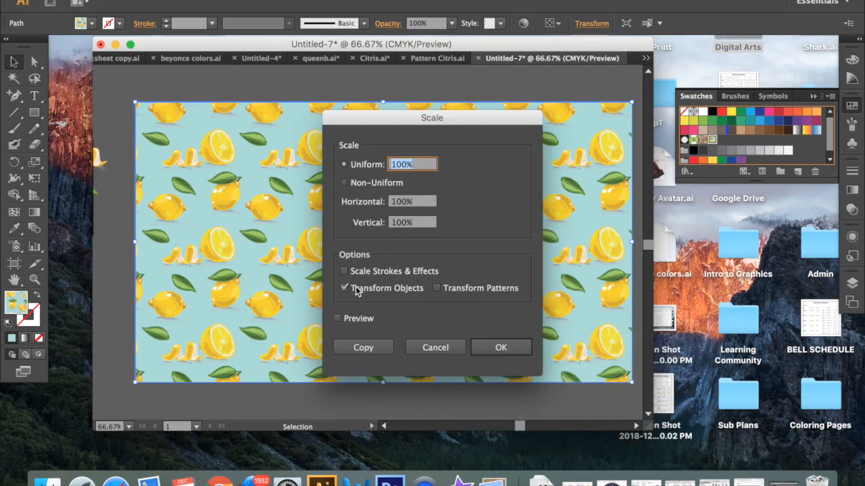
{"action": "left_click", "coordinate": [436, 288]}
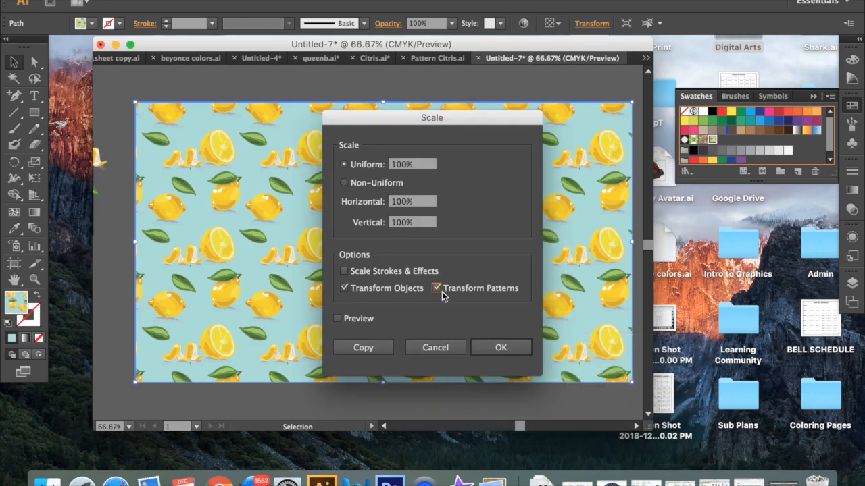
{"action": "left_click", "coordinate": [344, 288]}
{"action": "left_click", "coordinate": [416, 163]}
{"action": "type", "text": "30"}
{"action": "left_click", "coordinate": [500, 347]}
{"action": "left_click", "coordinate": [515, 347]}
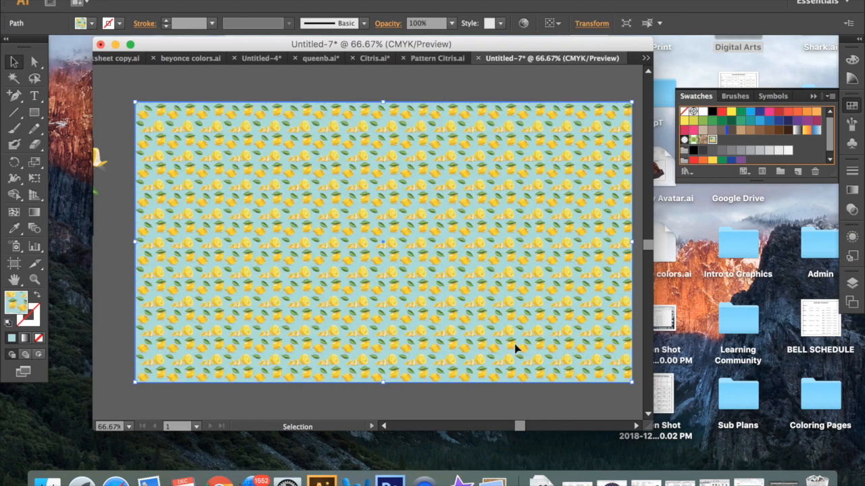
{"action": "left_click", "coordinate": [509, 402]}
- Examine the scaled citrus pattern up close for seamless repeats, and view the whole filled rectangle beside the original tile
{"action": "scroll", "coordinate": [520, 312], "scroll_direction": "left", "scroll_amount": 5}
{"action": "scroll", "coordinate": [520, 312], "scroll_direction": "up", "scroll_amount": 1}
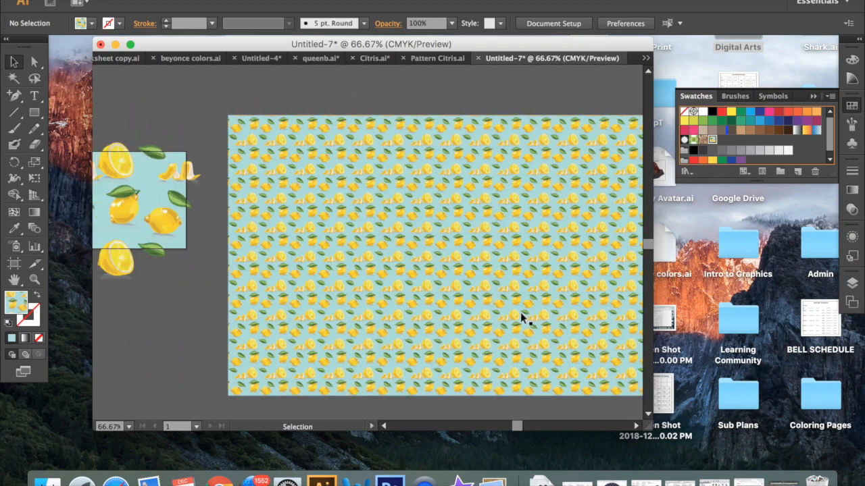
{"action": "scroll", "coordinate": [520, 312], "scroll_direction": "left", "scroll_amount": 1}
{"action": "key", "text": "super+equal"}
{"action": "key", "text": "super+equal"}
{"action": "key", "text": "super+equal"}
{"action": "key", "text": "super+equal"}
{"action": "key", "text": "super+equal"}
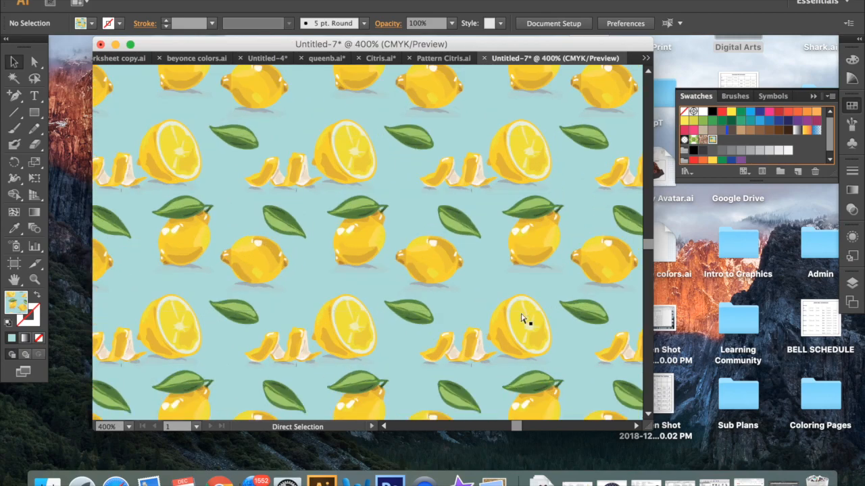
{"action": "key", "text": "super+minus"}
{"action": "key", "text": "super+minus"}
{"action": "key", "text": "super+minus"}
{"action": "key", "text": "super+minus"}
{"action": "key", "text": "super+minus"}
{"action": "key", "text": "super+minus"}
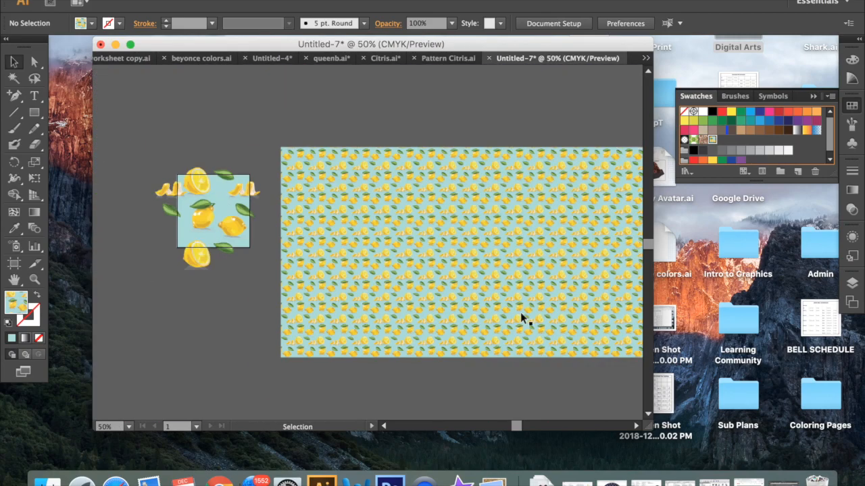